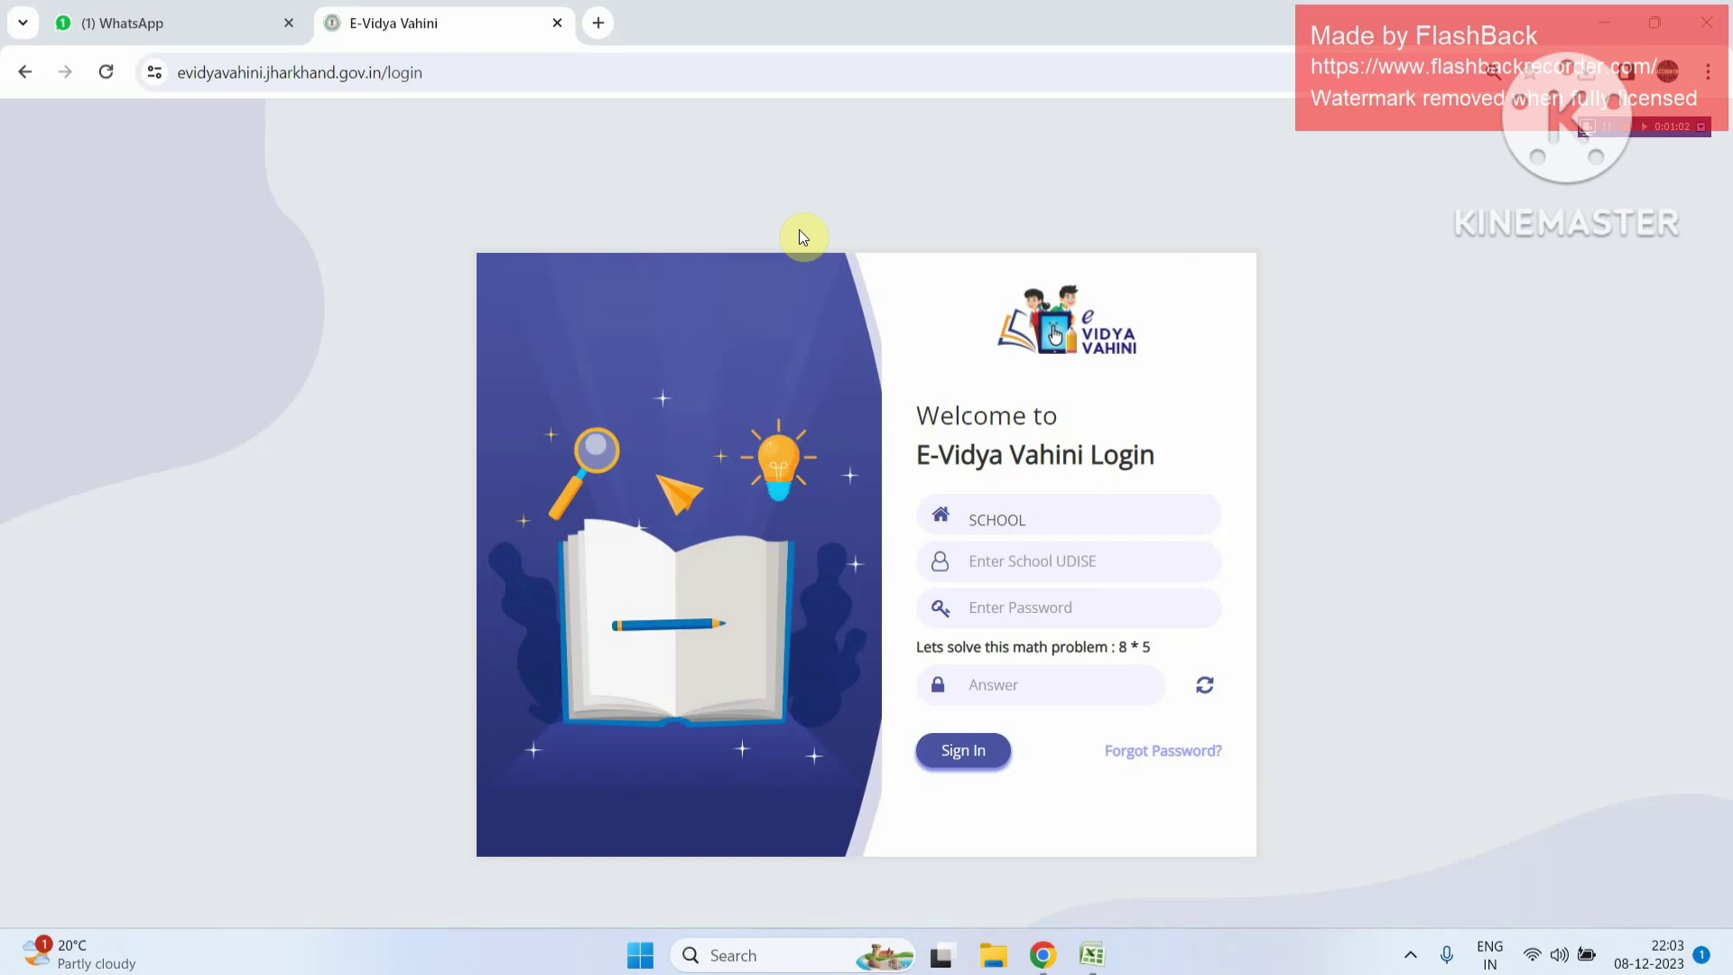
# - Sign in with the school's UDISE code and password, and open the Child UDISE Mandatory Field page for student activity
pyautogui.click(1009, 563)
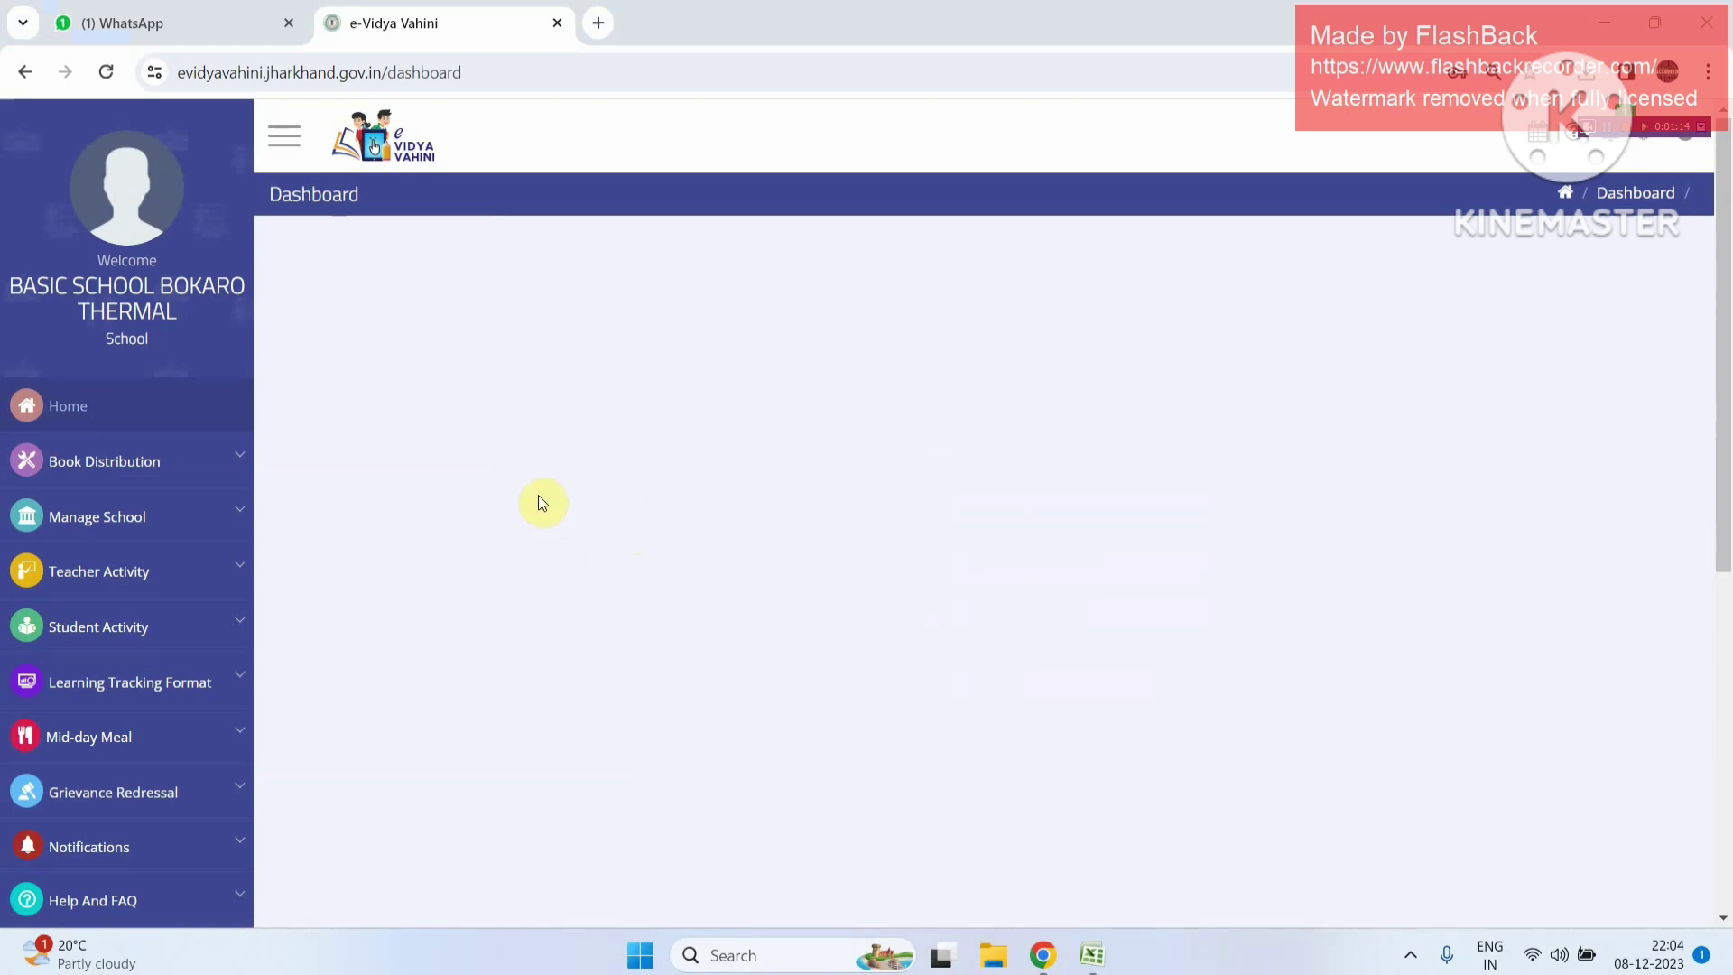
pyautogui.click(213, 627)
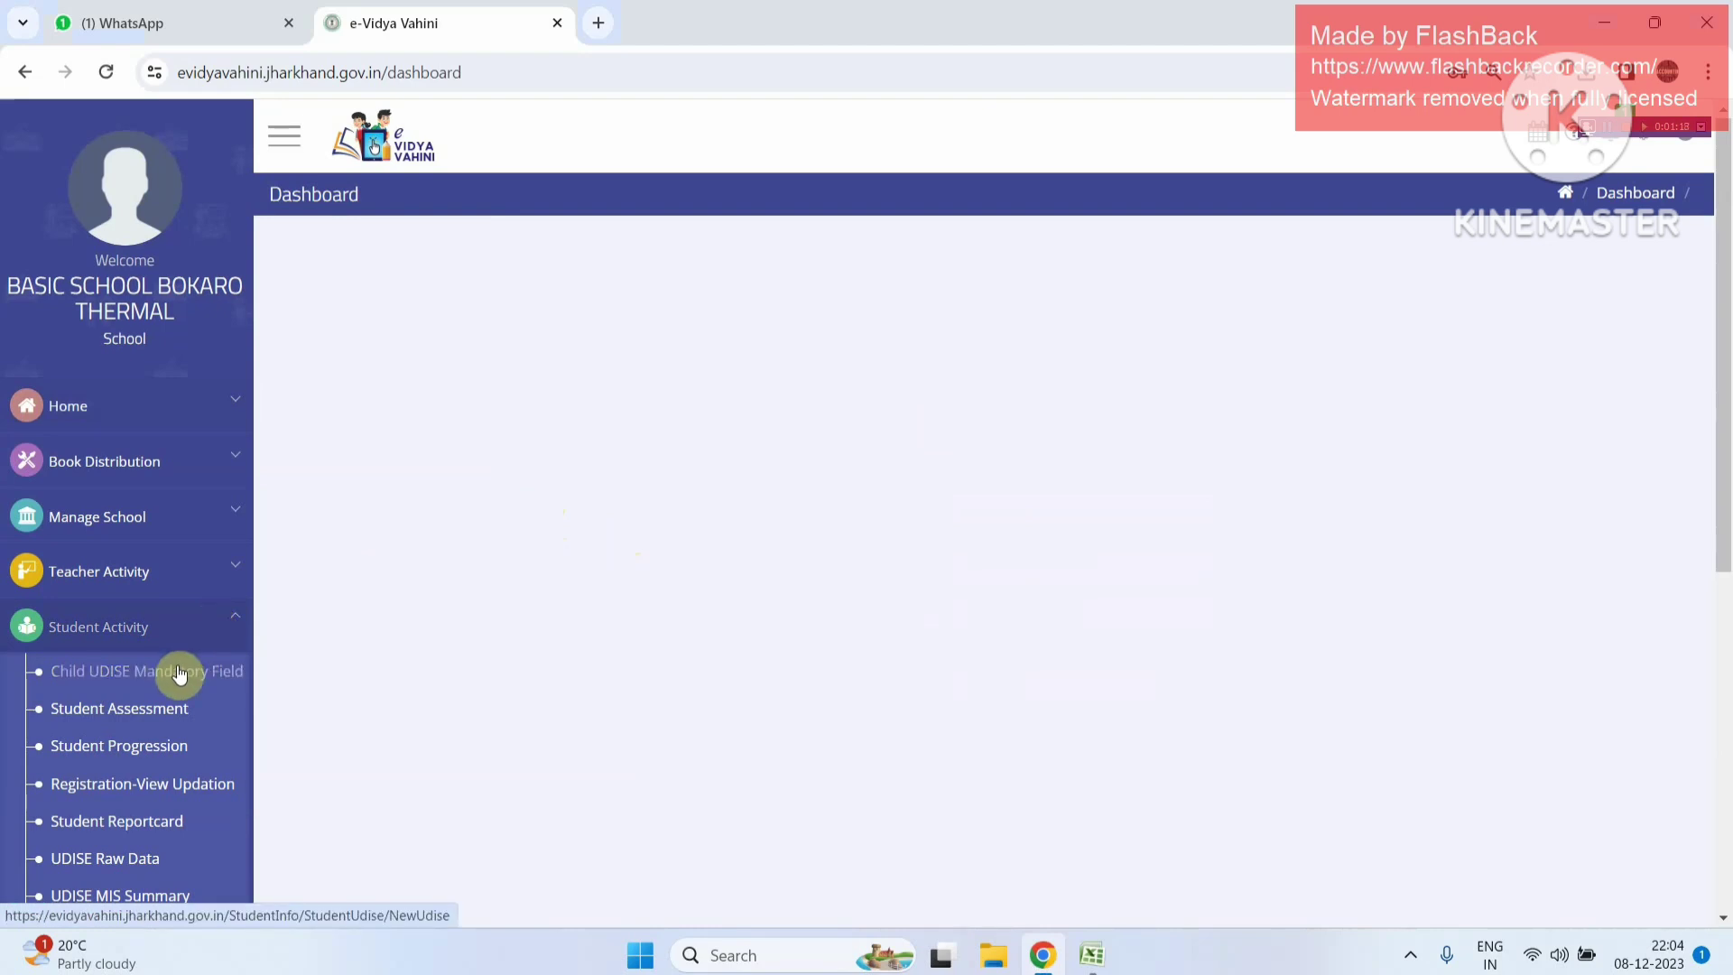
pyautogui.click(213, 679)
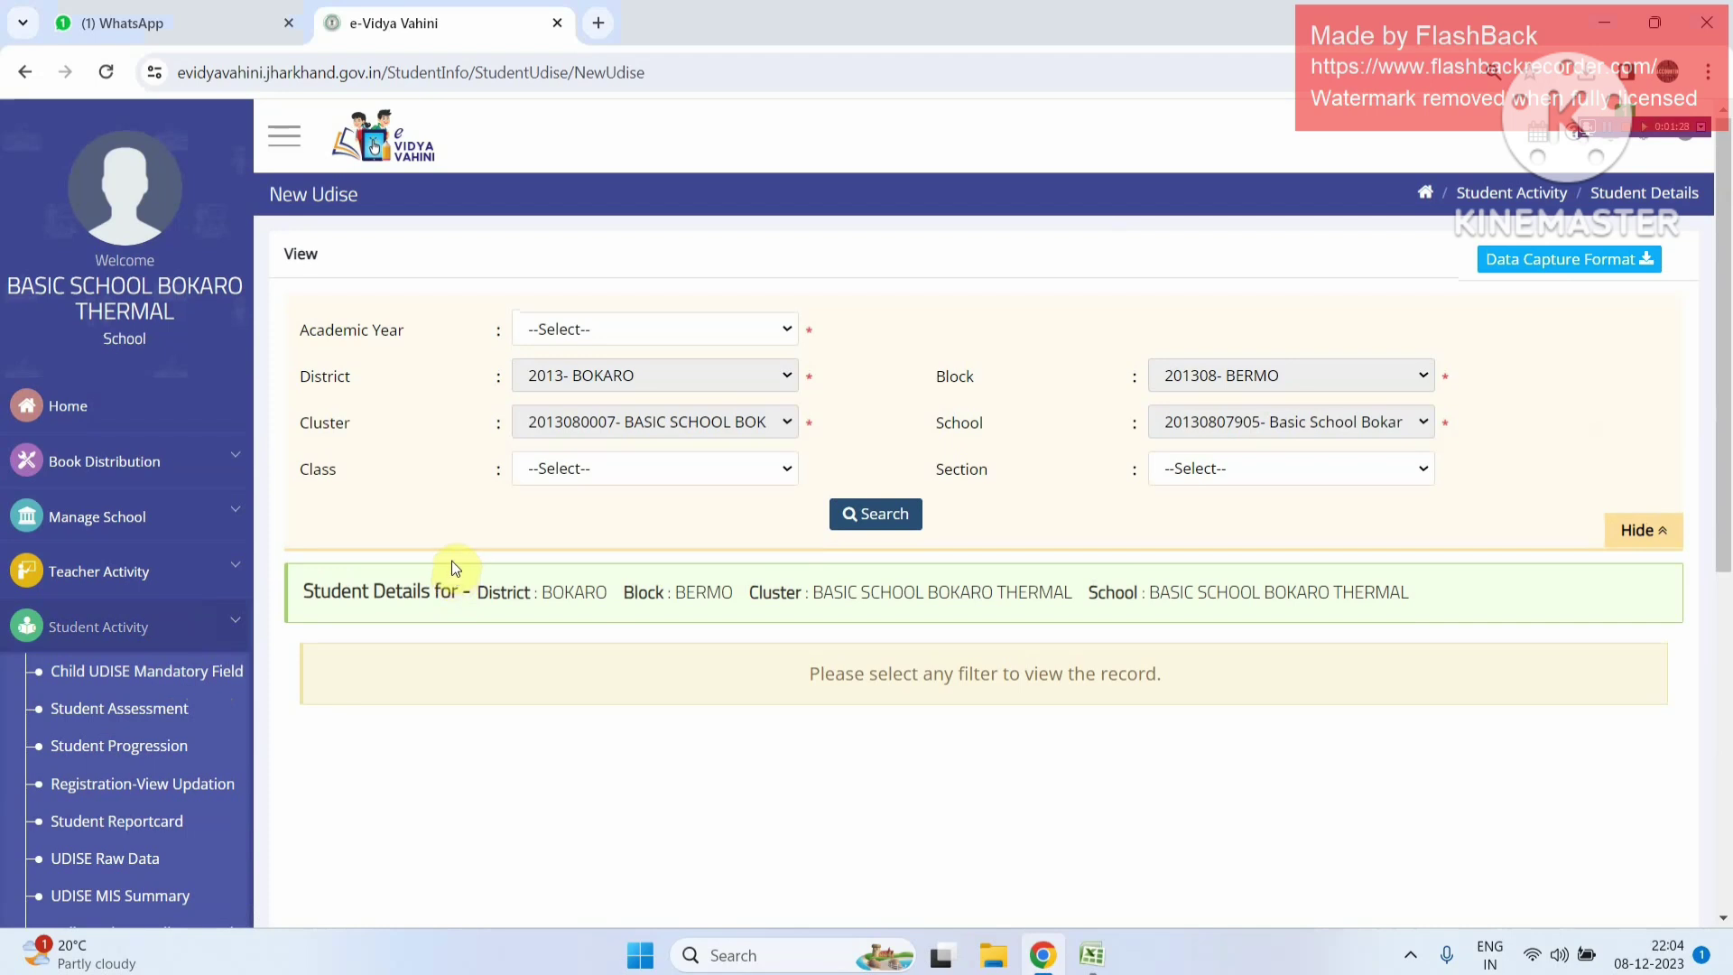
# - List the Class 7 students for academic year 2023-24 and open the third listed student's UDISE form
pyautogui.click(561, 331)
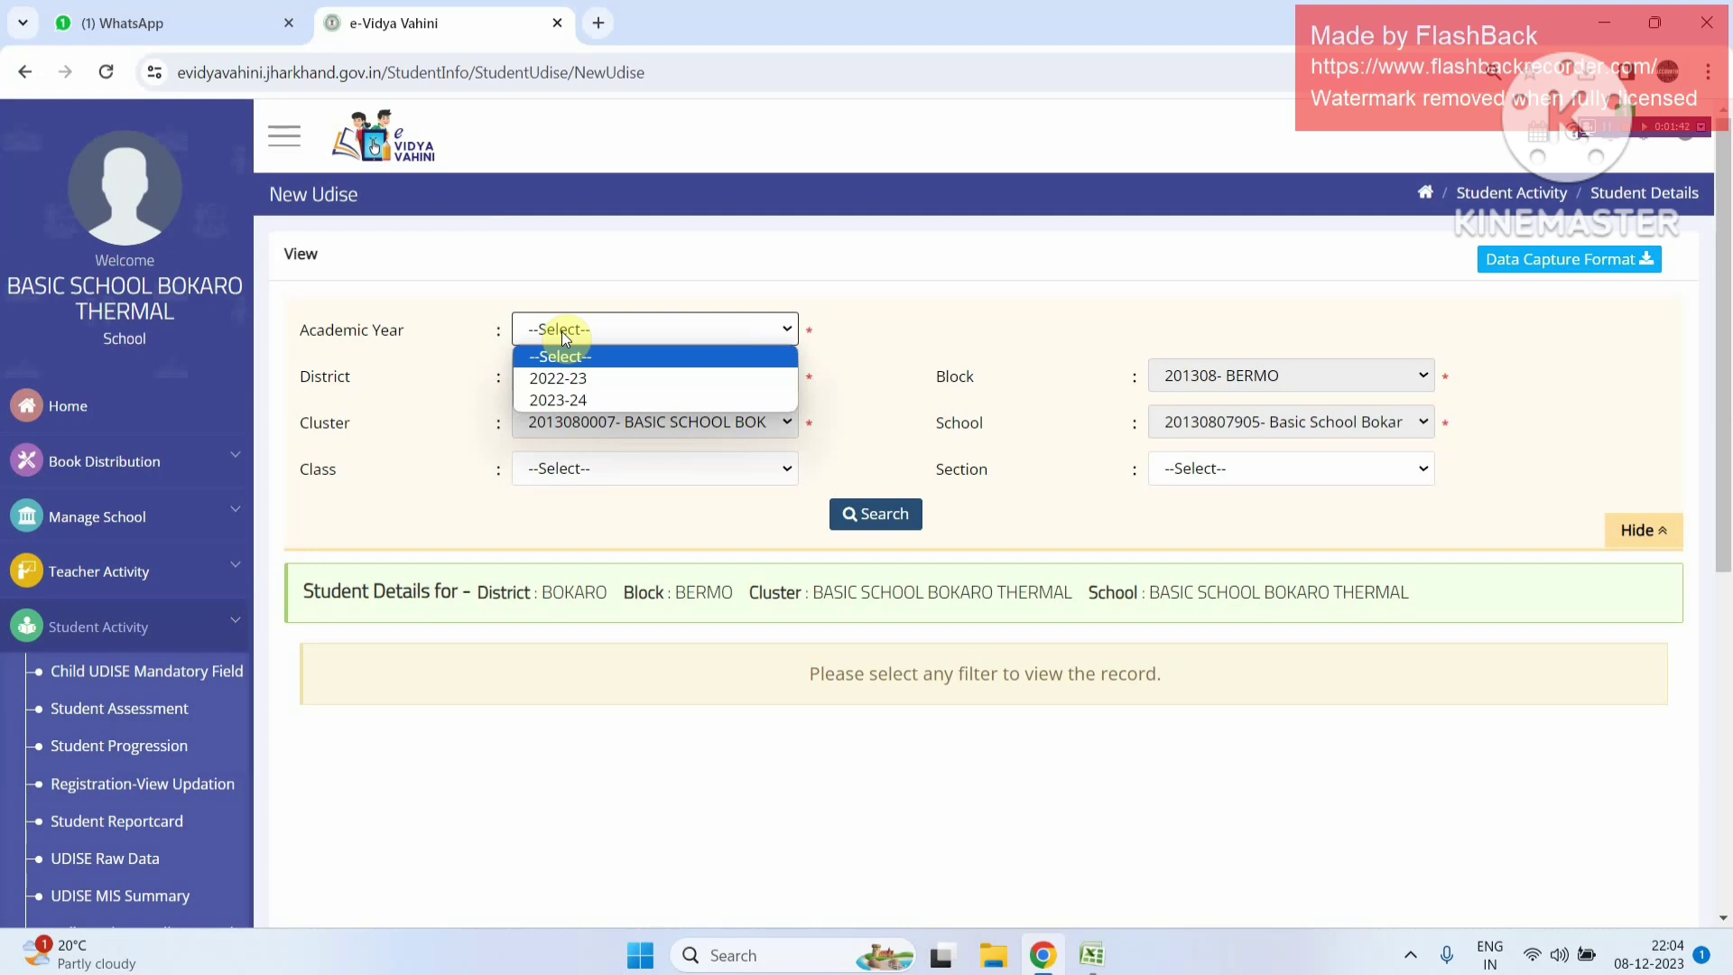
pyautogui.click(563, 400)
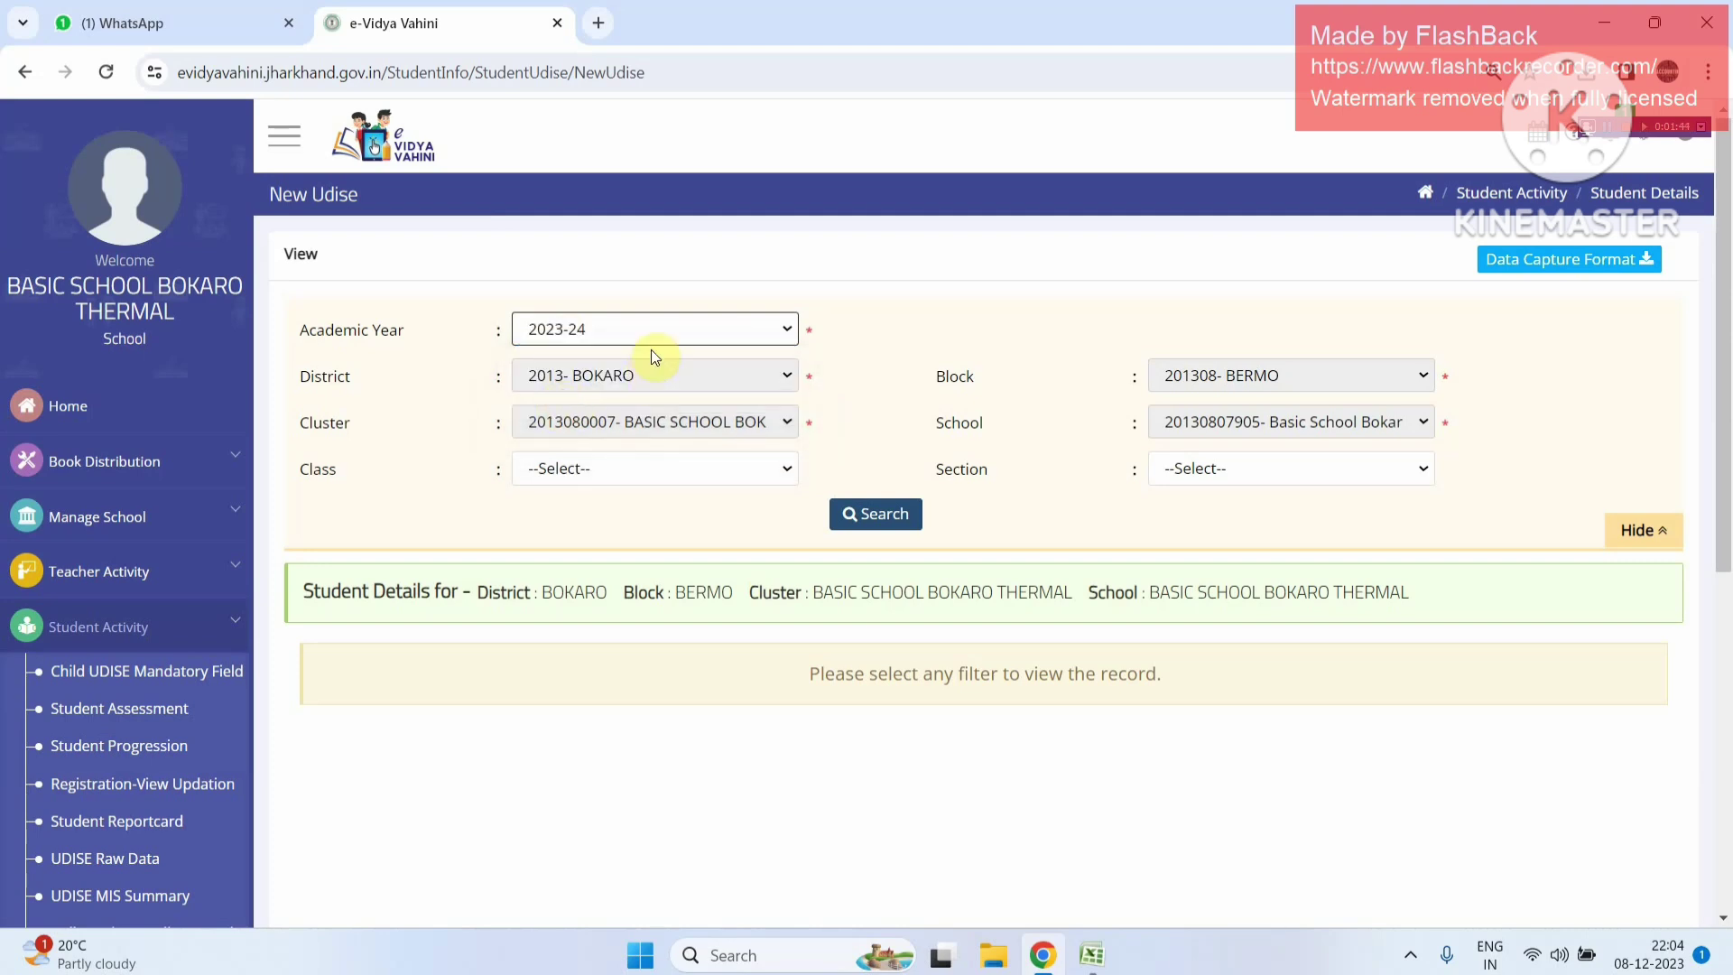
pyautogui.click(601, 471)
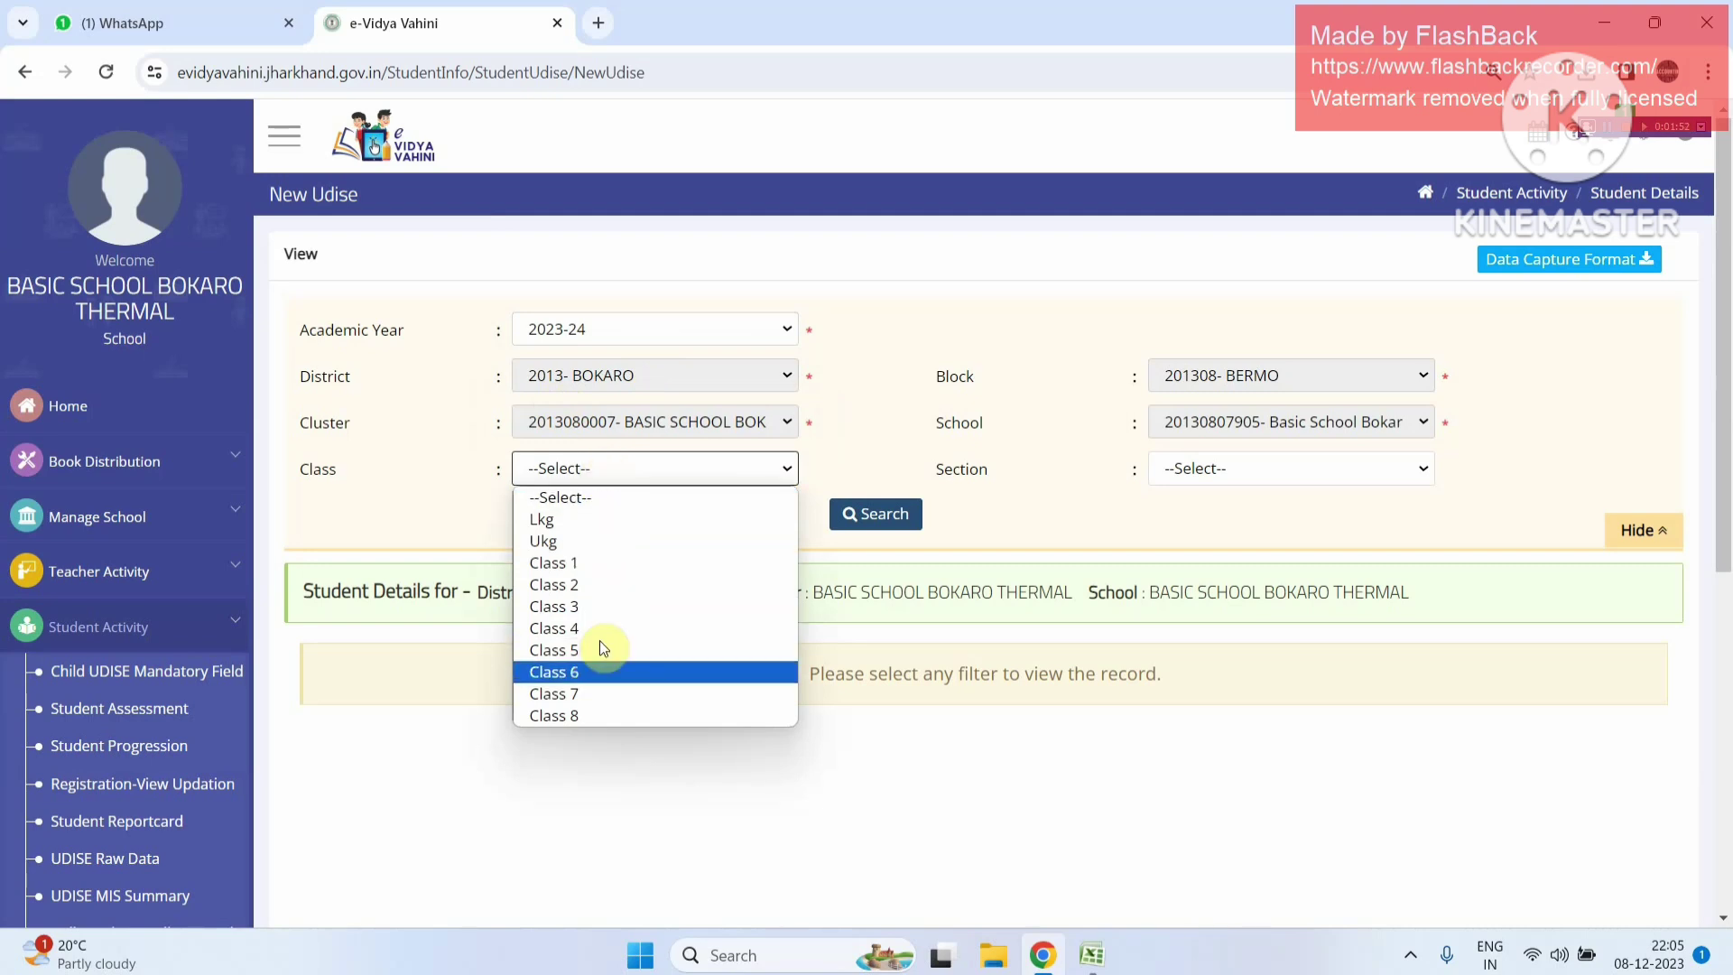
pyautogui.click(597, 693)
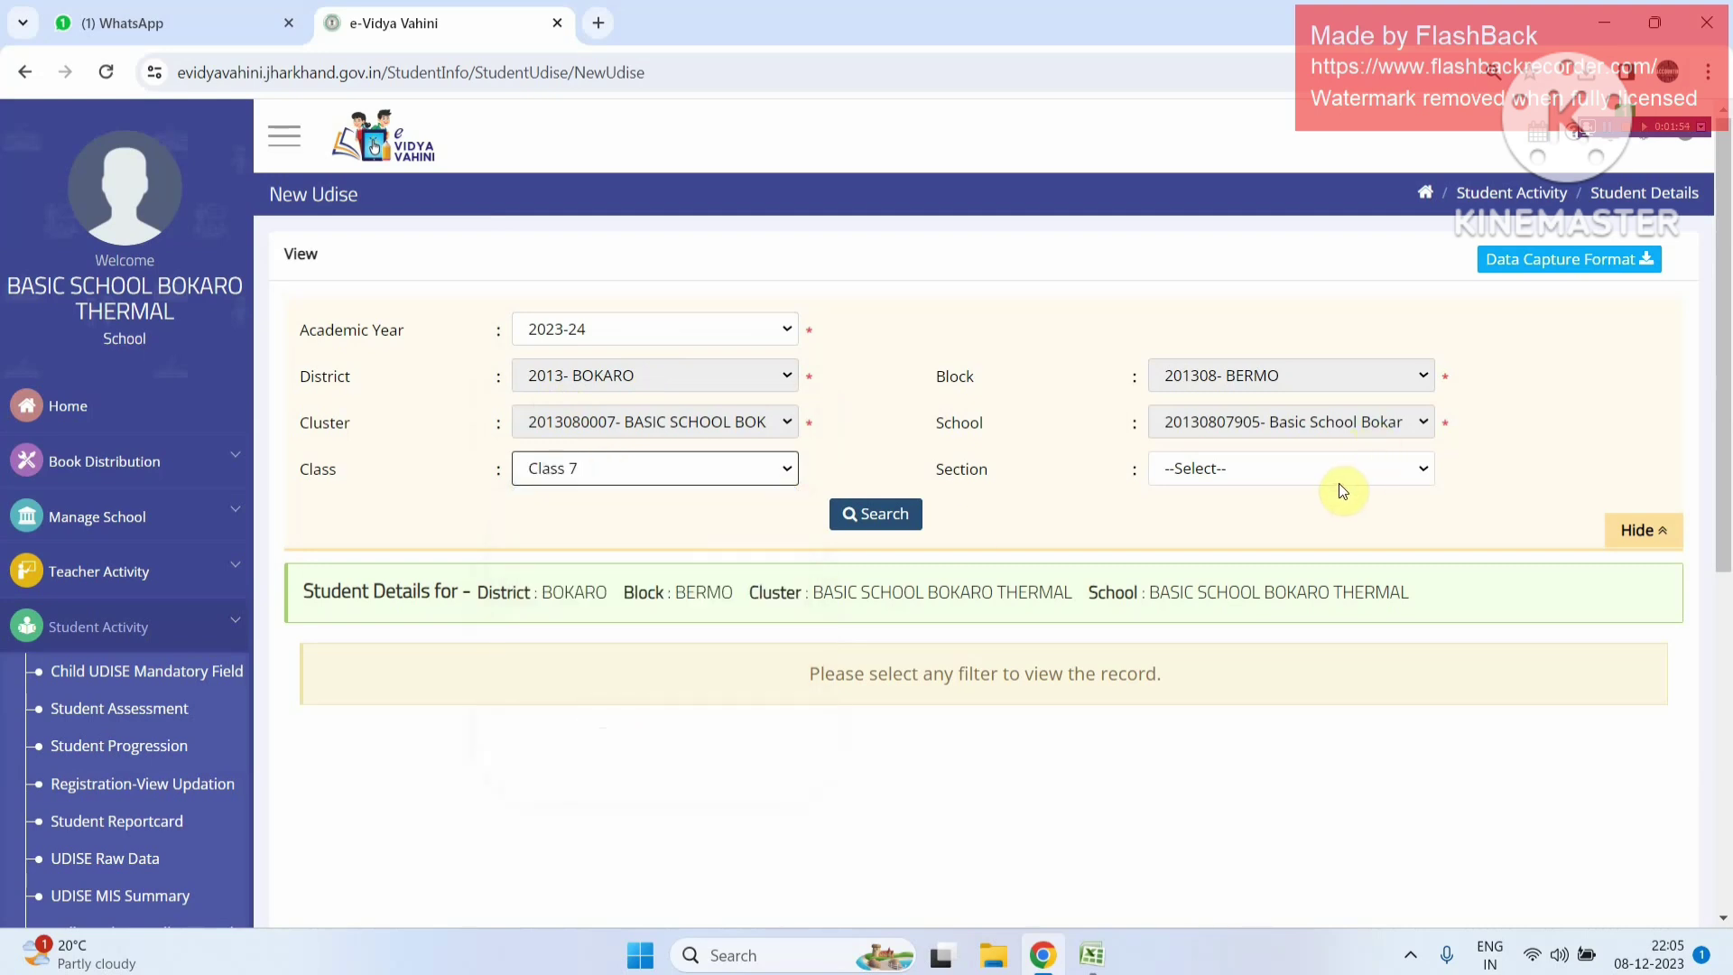
pyautogui.click(878, 512)
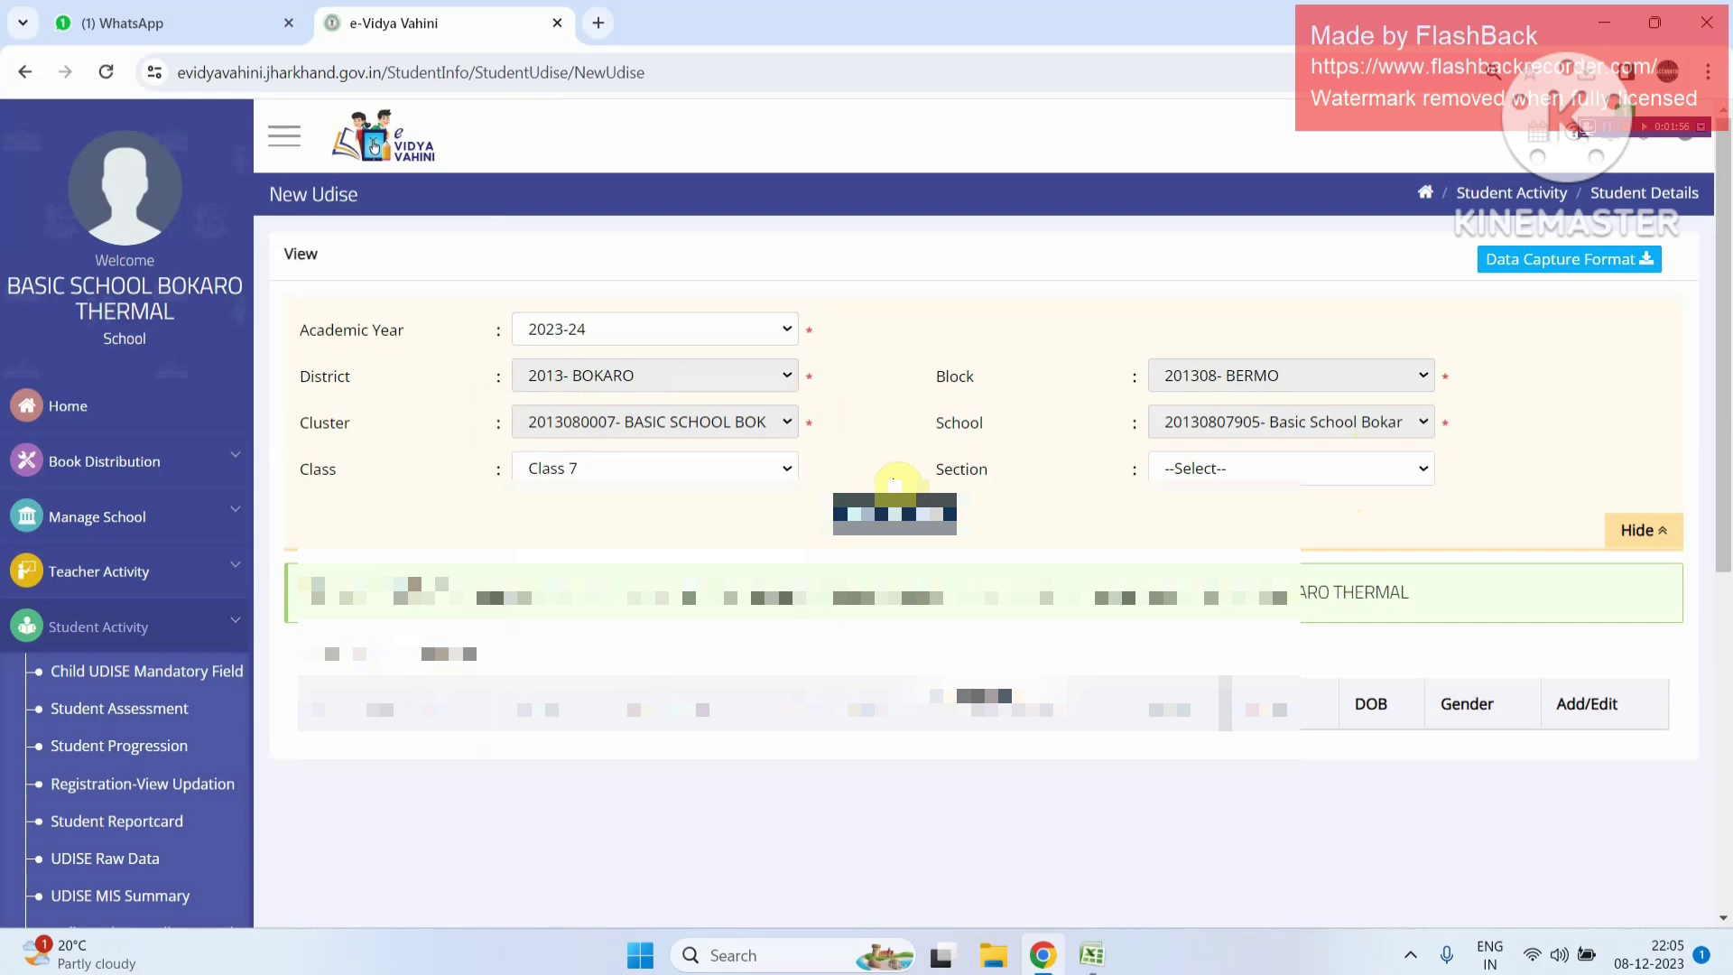
pyautogui.scroll(-3, 895, 486)
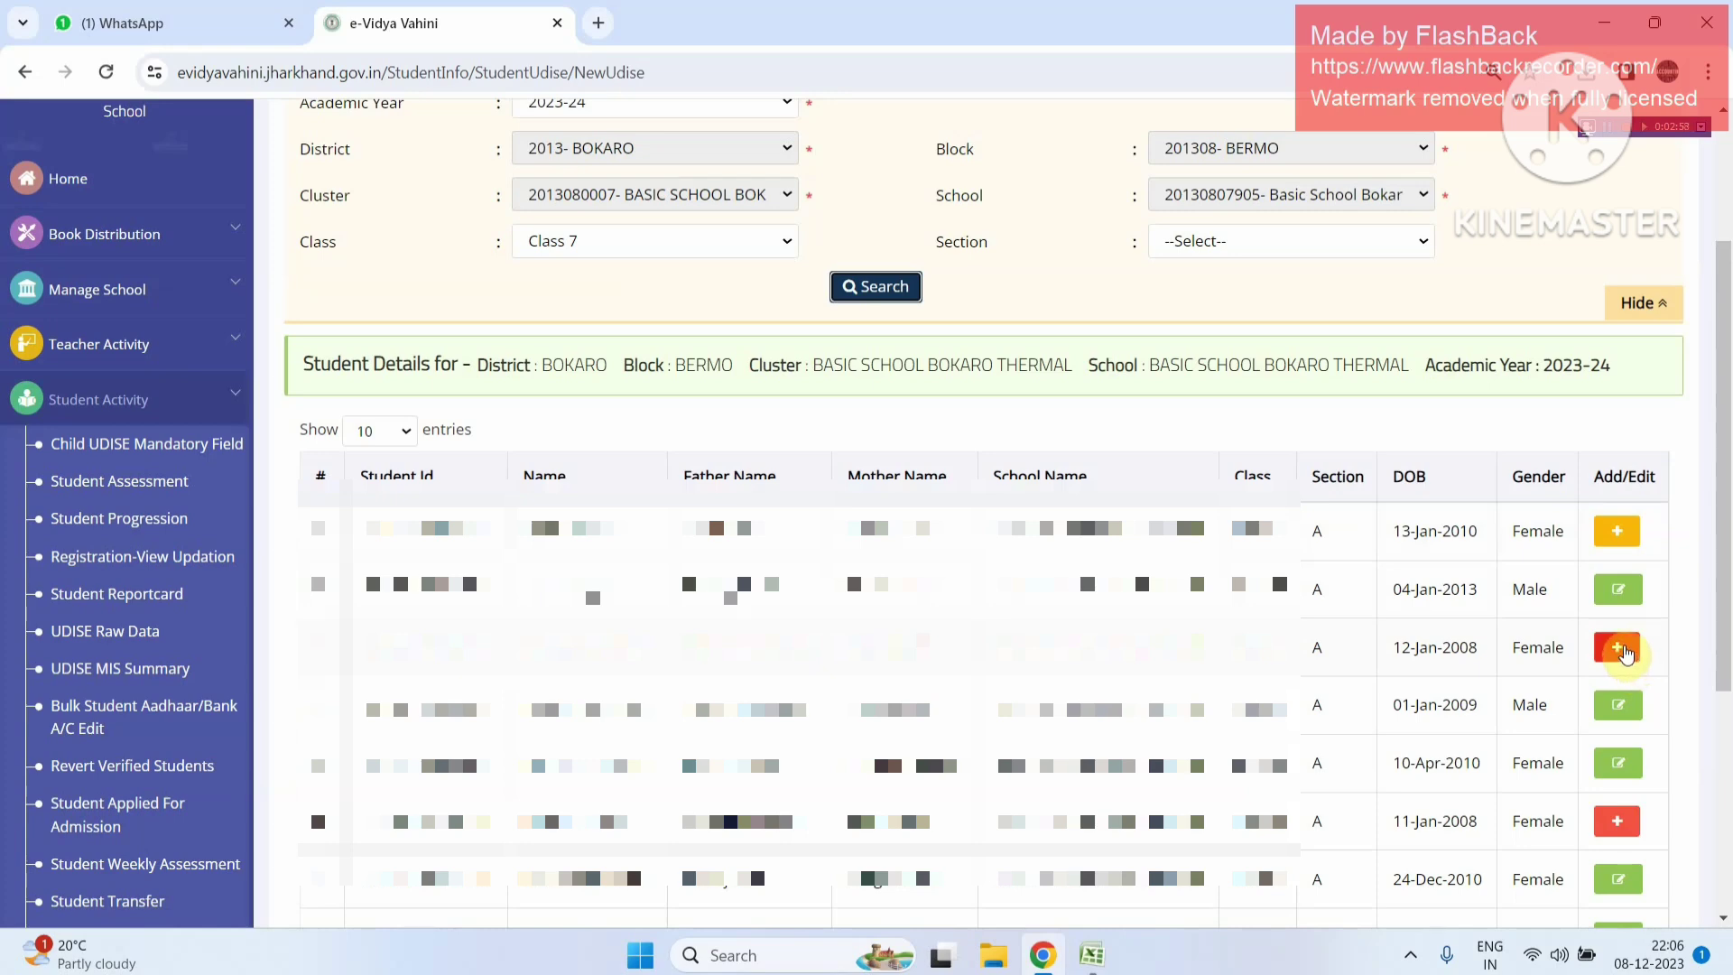
pyautogui.click(1624, 651)
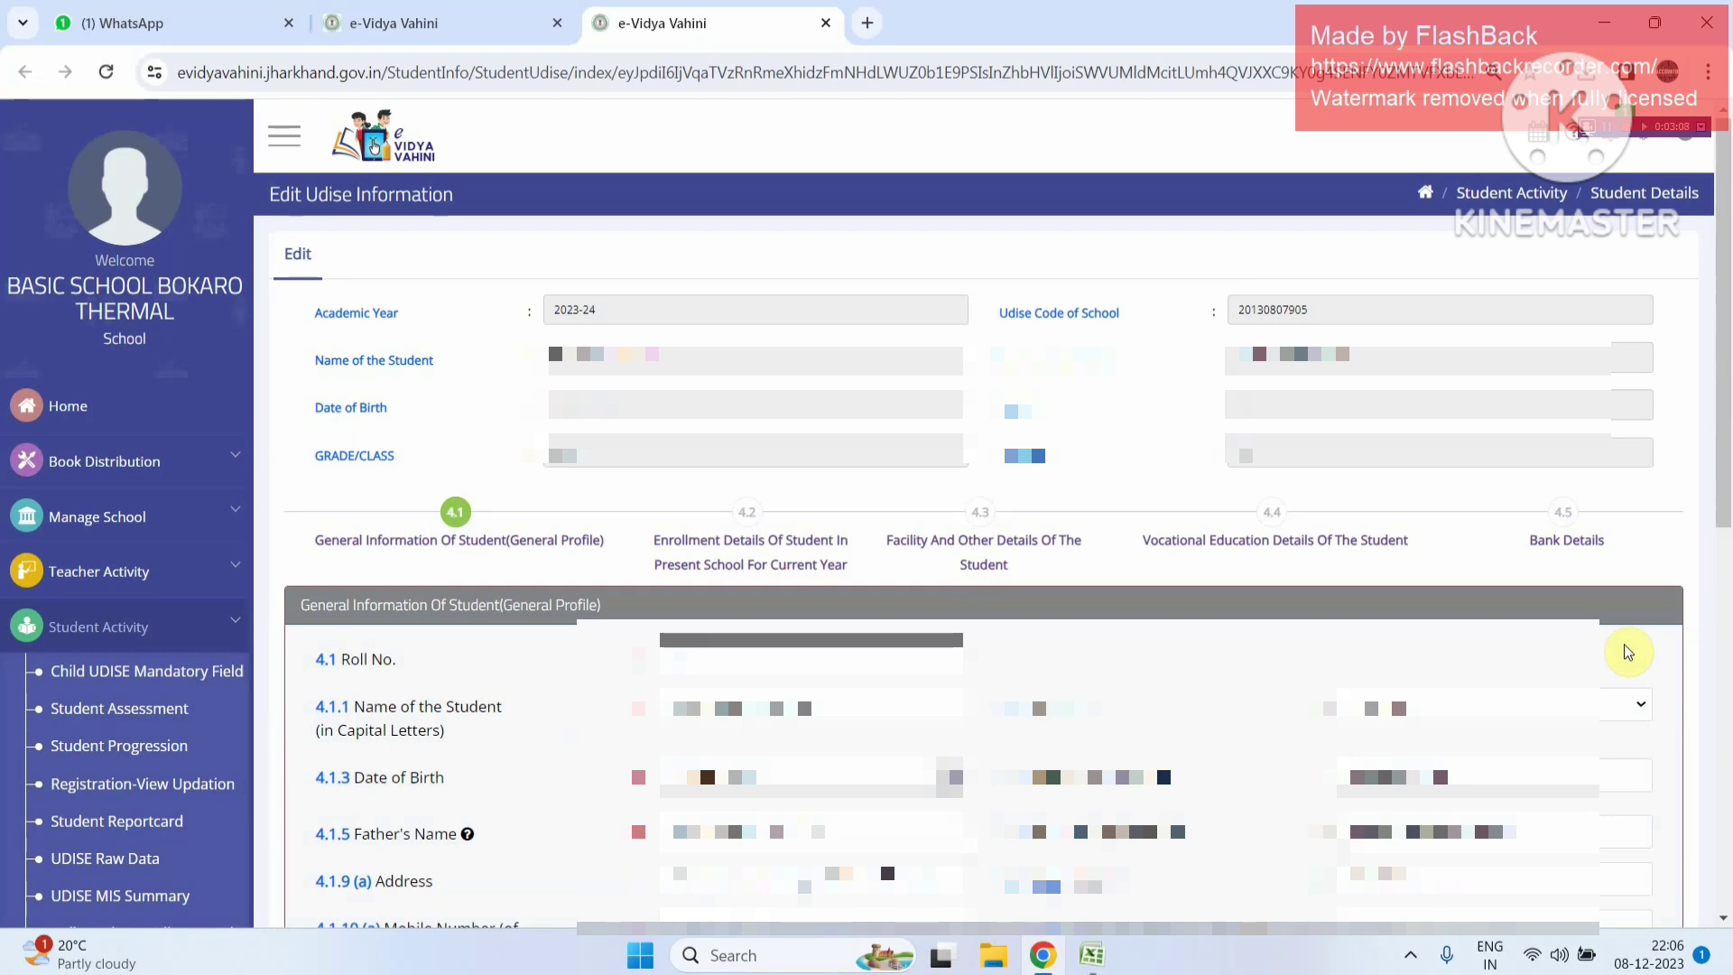
# - Review the student's general profile in section 4.1, including the date of birth field, and save it to proceed to section 4.2
pyautogui.scroll(-5, 1624, 648)
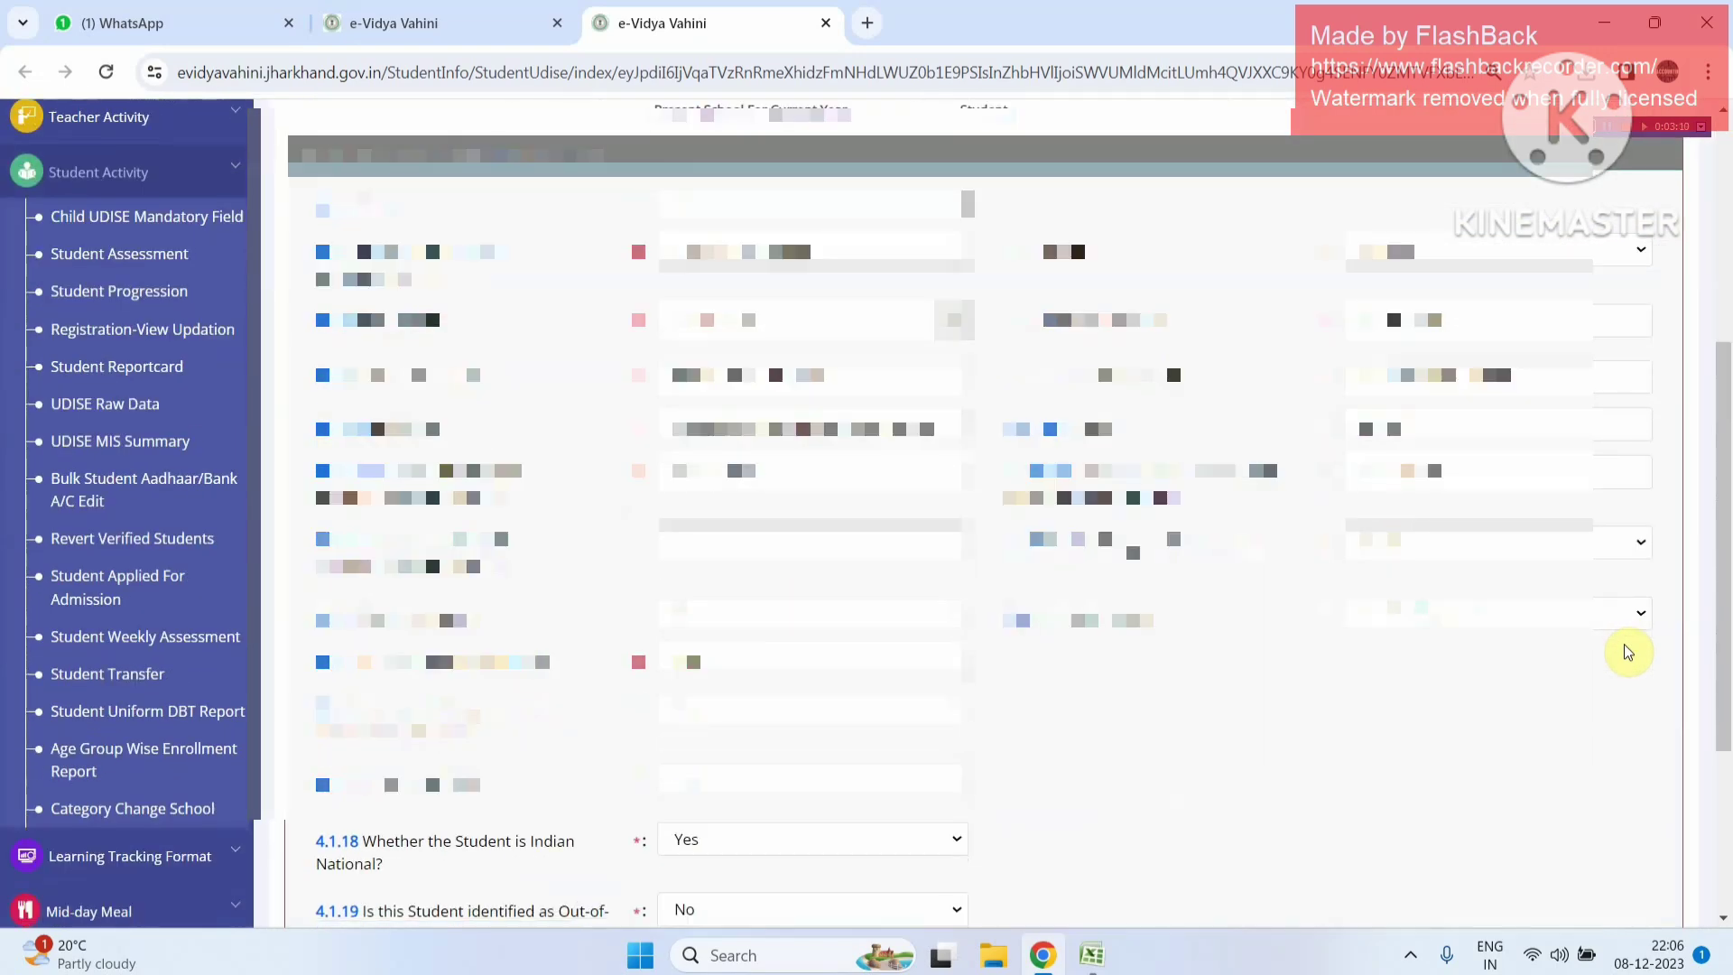
pyautogui.scroll(1, 1624, 648)
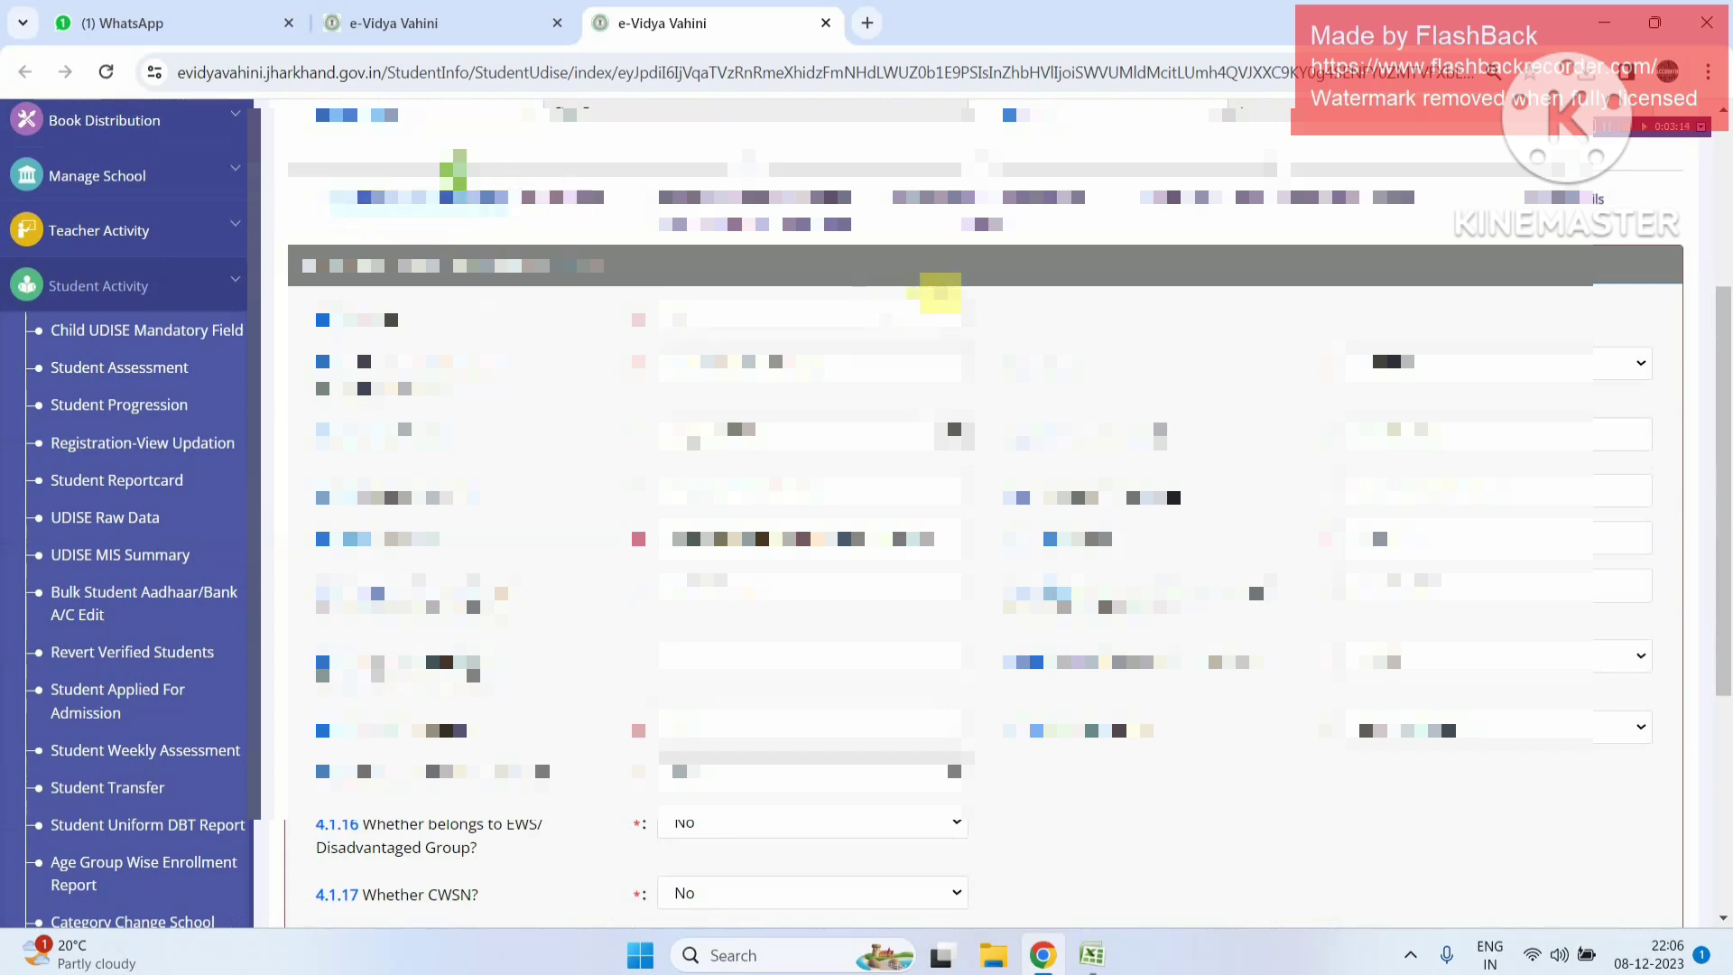
pyautogui.scroll(-1, 1133, 334)
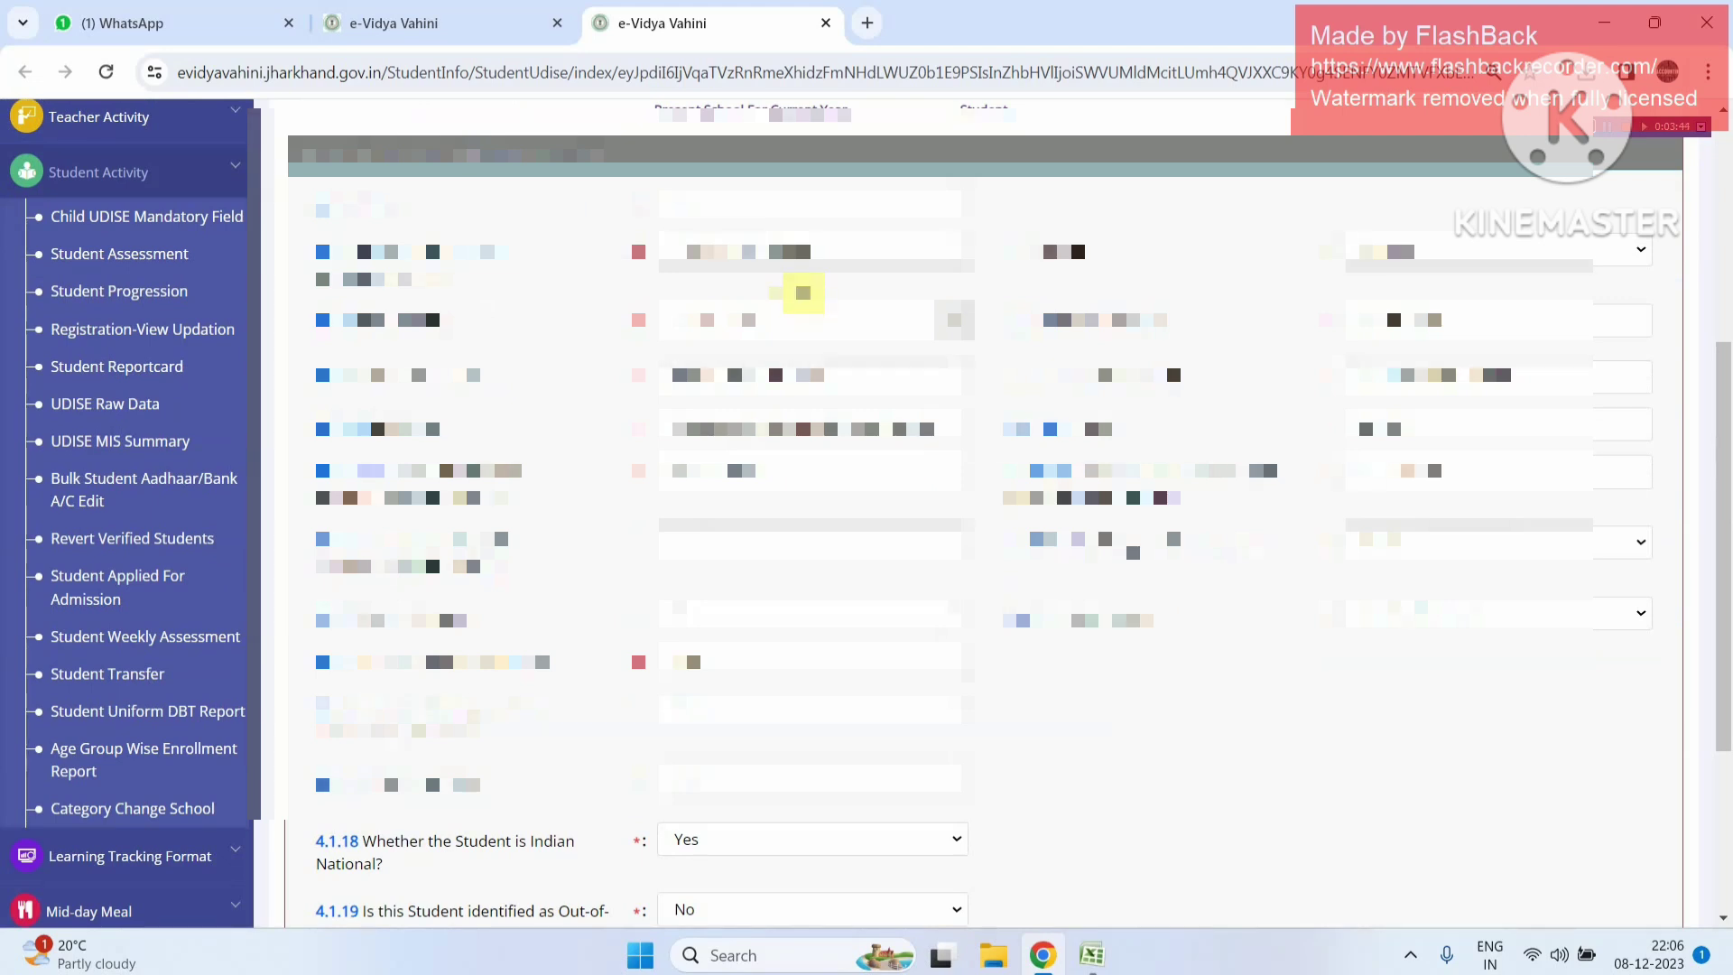
pyautogui.click(679, 318)
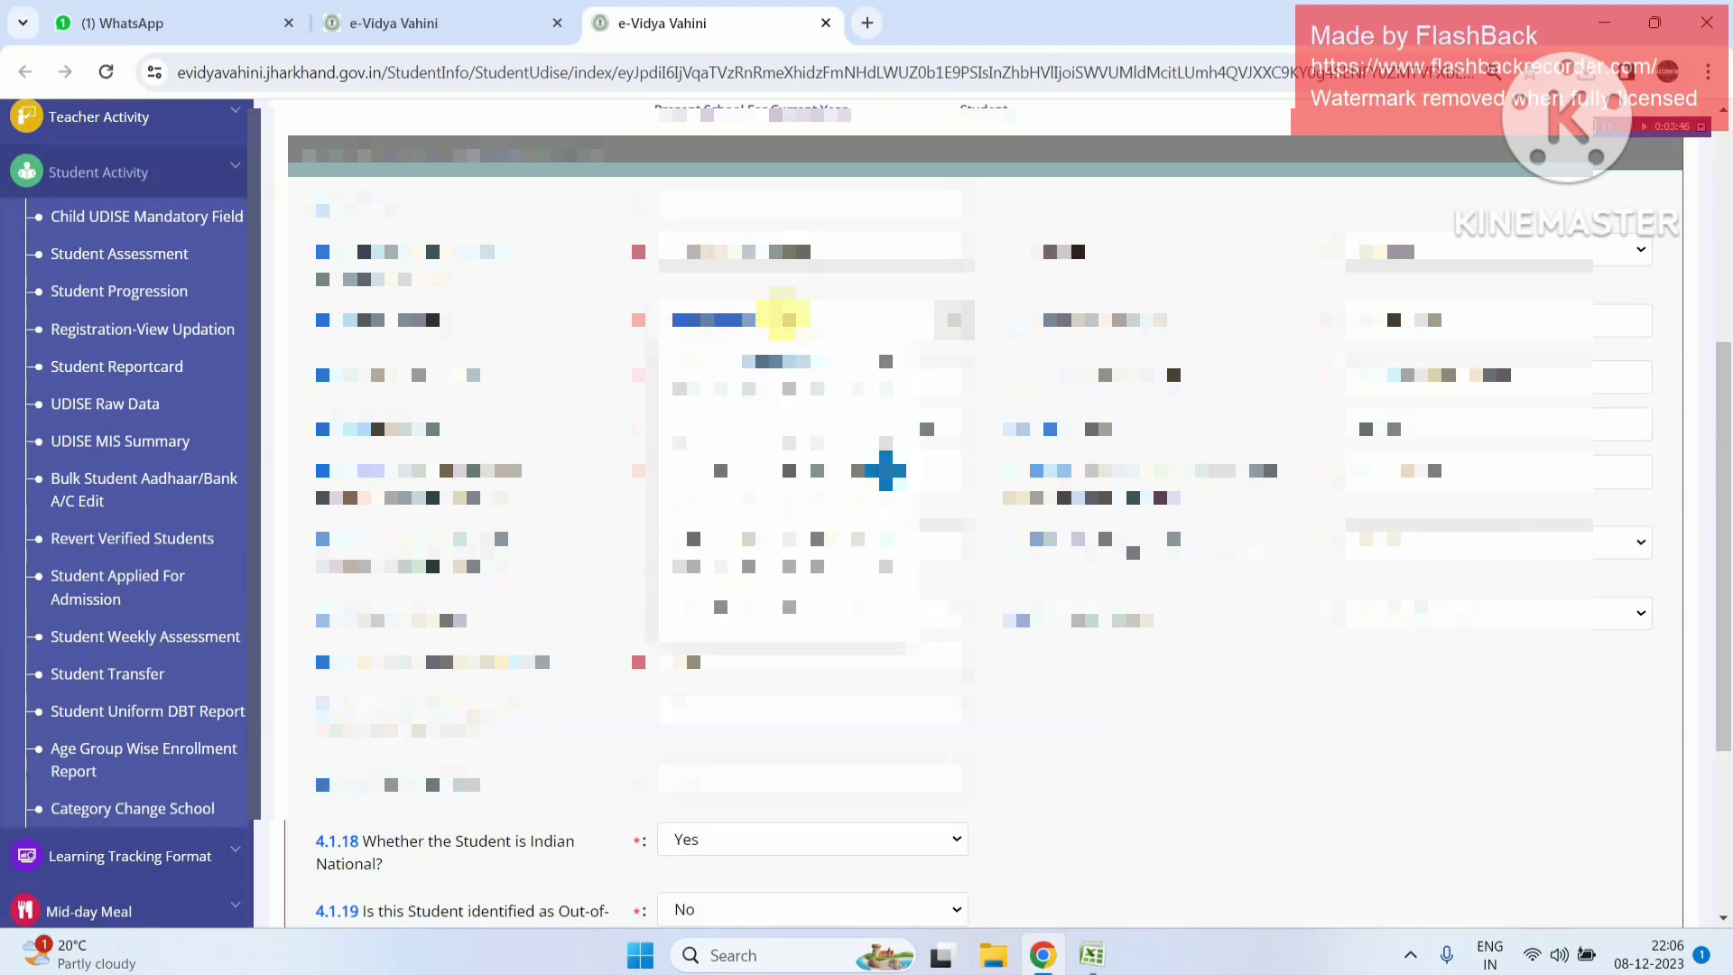
pyautogui.click(819, 282)
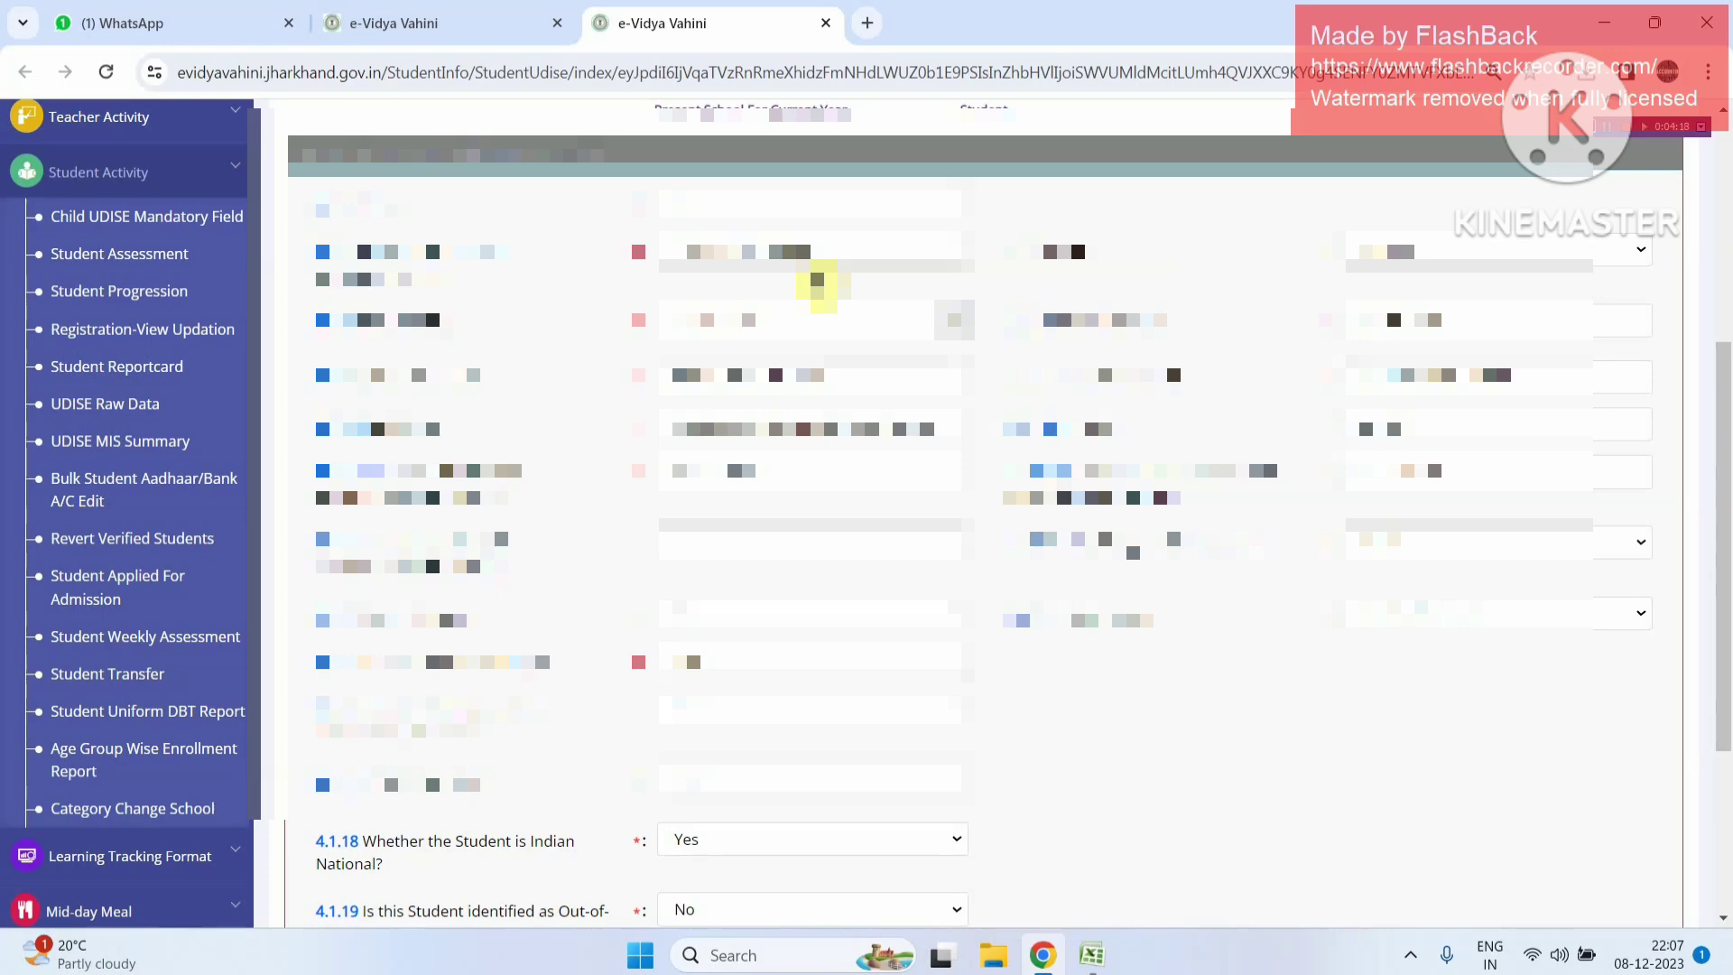
pyautogui.scroll(-5, 817, 280)
pyautogui.click(1617, 762)
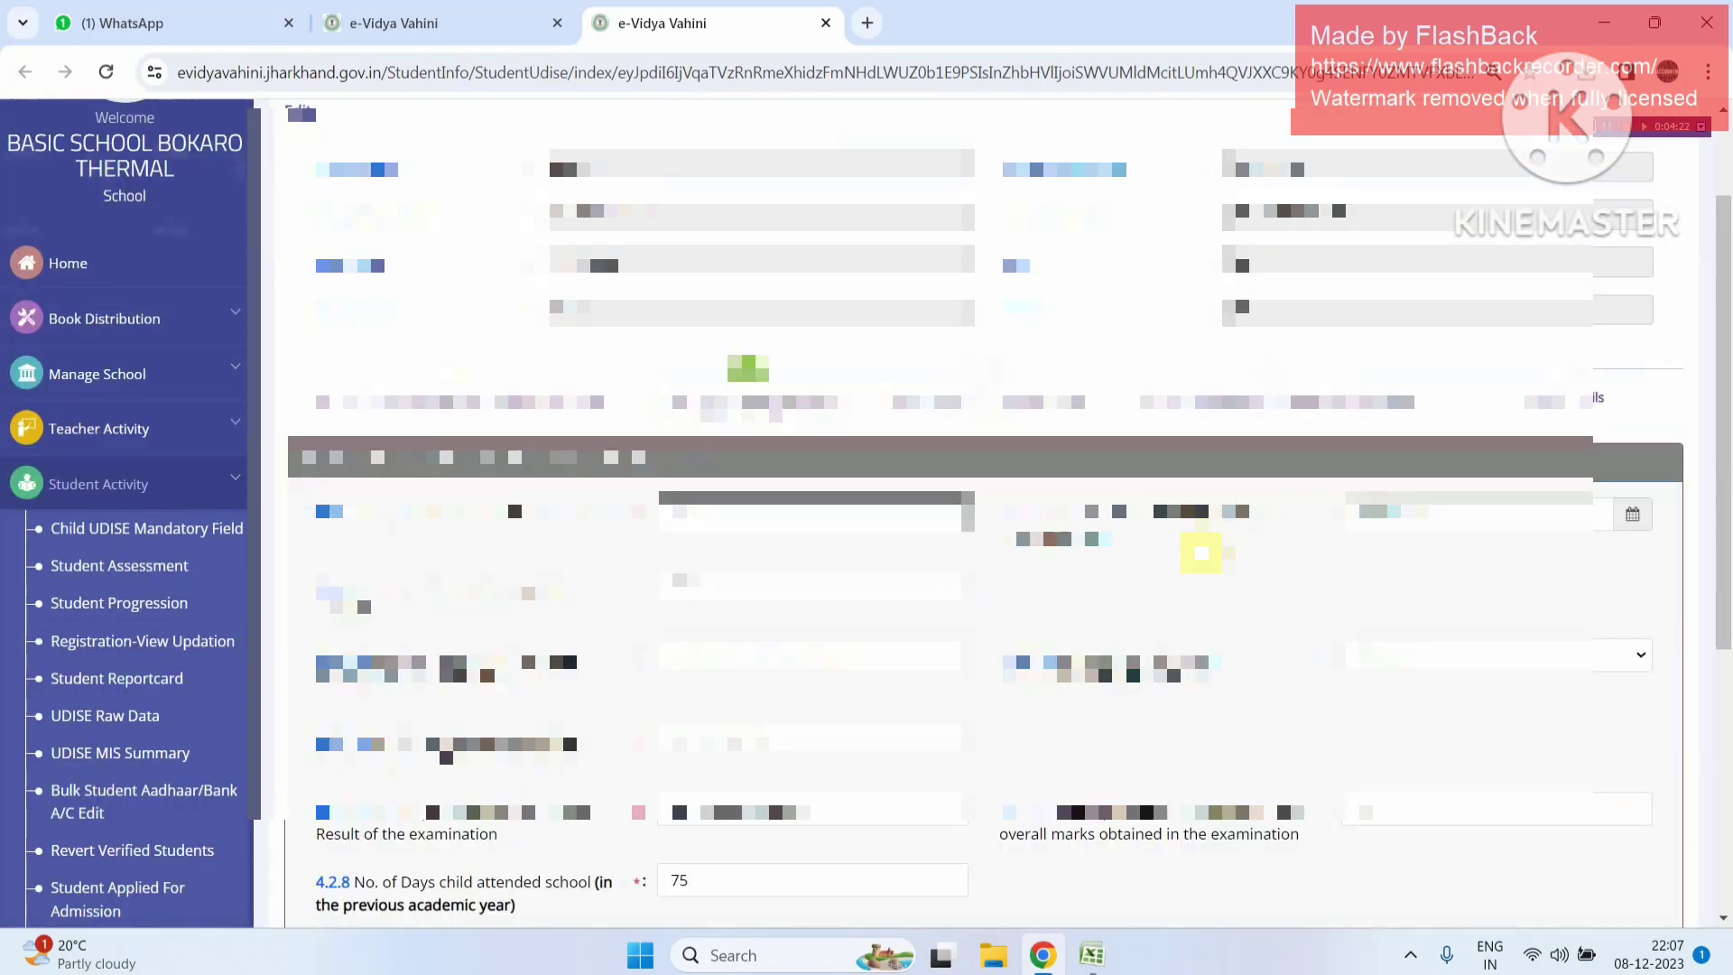
# - Check the previous-year marks percentage and days attended in the enrollment details, and save section 4.2 to proceed to section 4.3
pyautogui.scroll(-1, 984, 515)
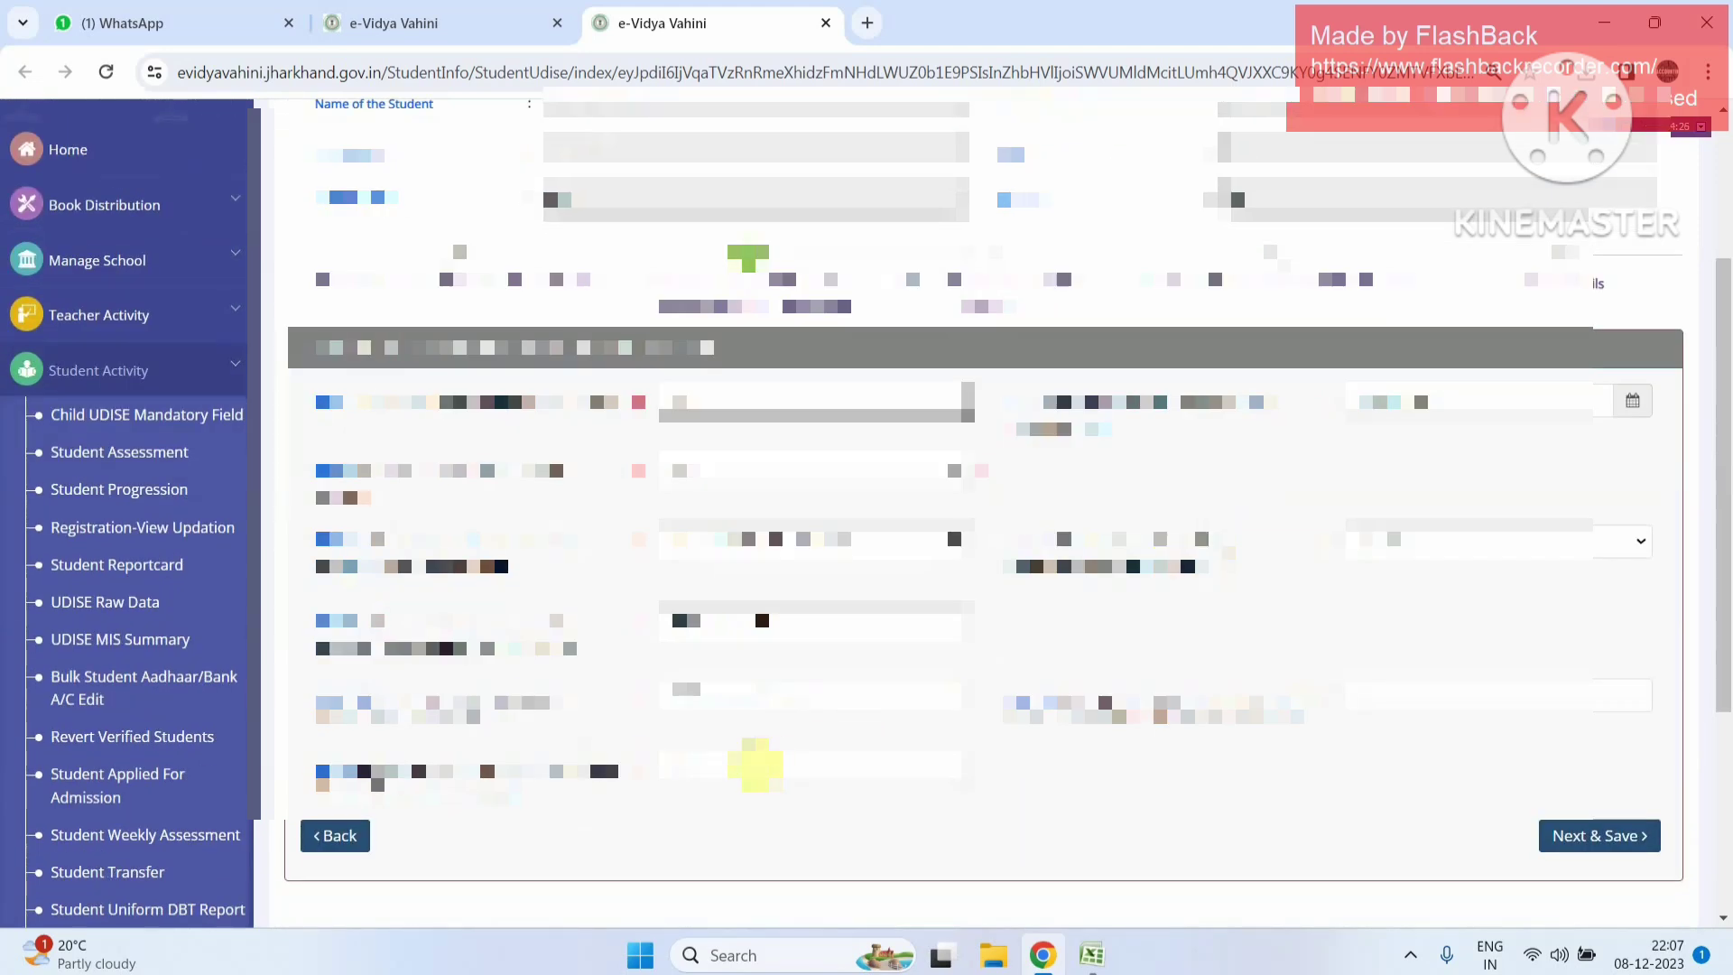
pyautogui.doubleClick(1378, 700)
pyautogui.click(1330, 755)
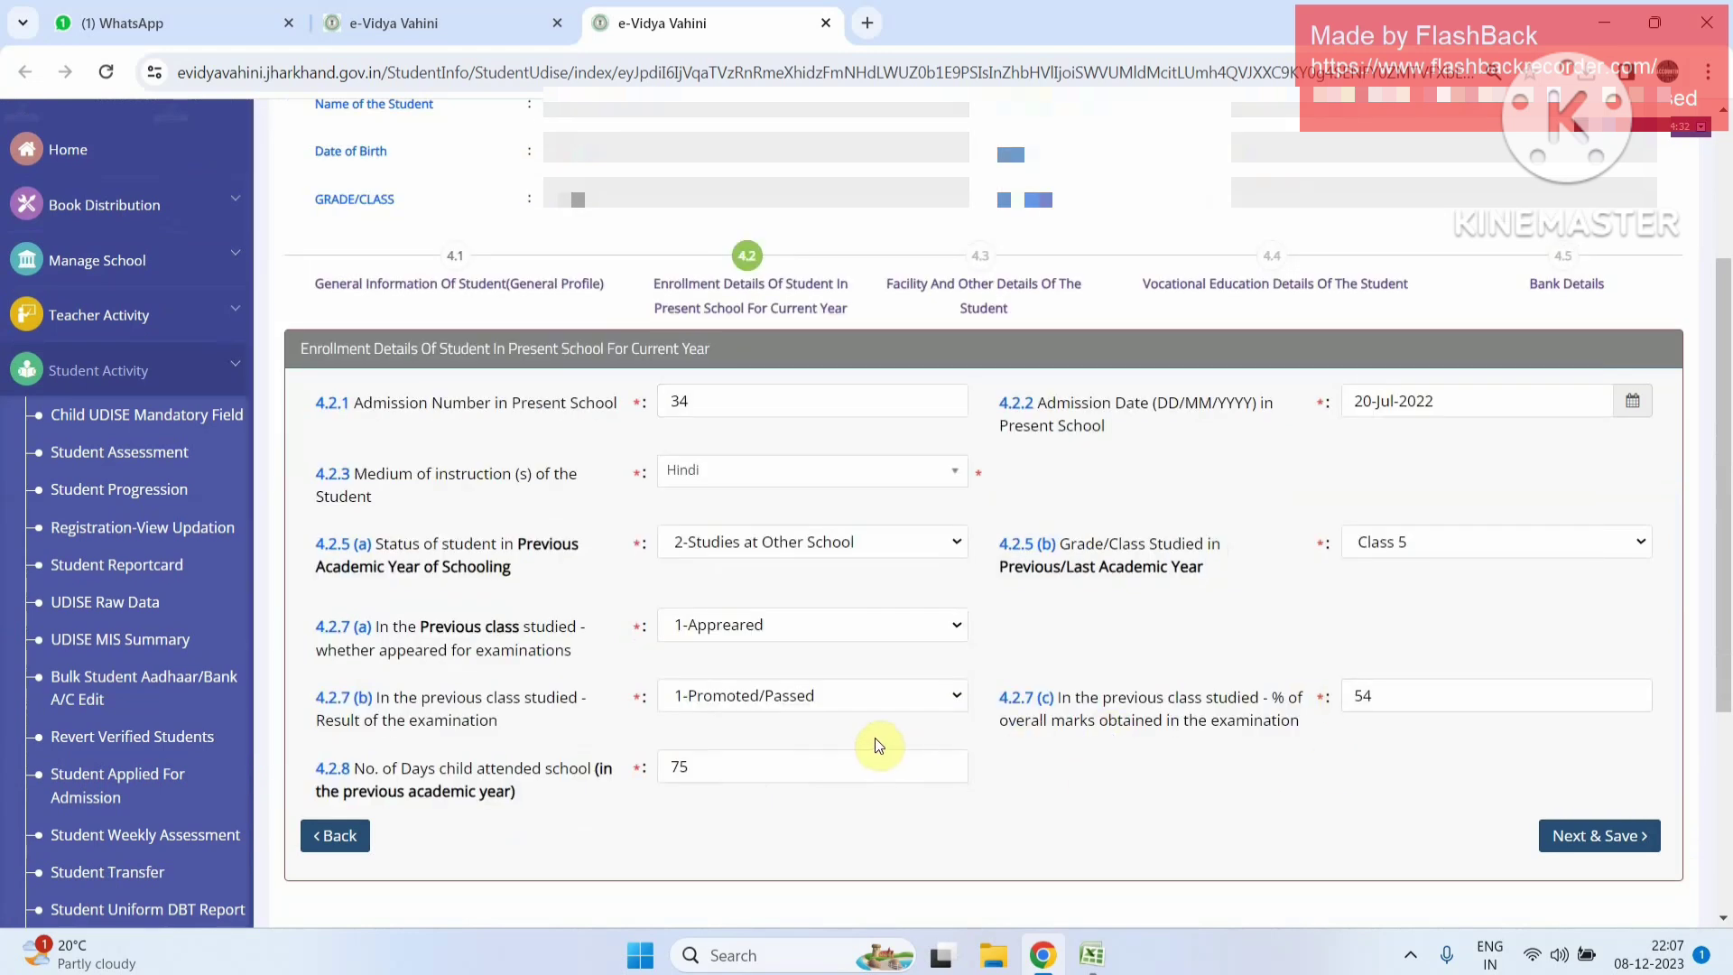
pyautogui.moveTo(712, 770); pyautogui.dragTo(636, 795)
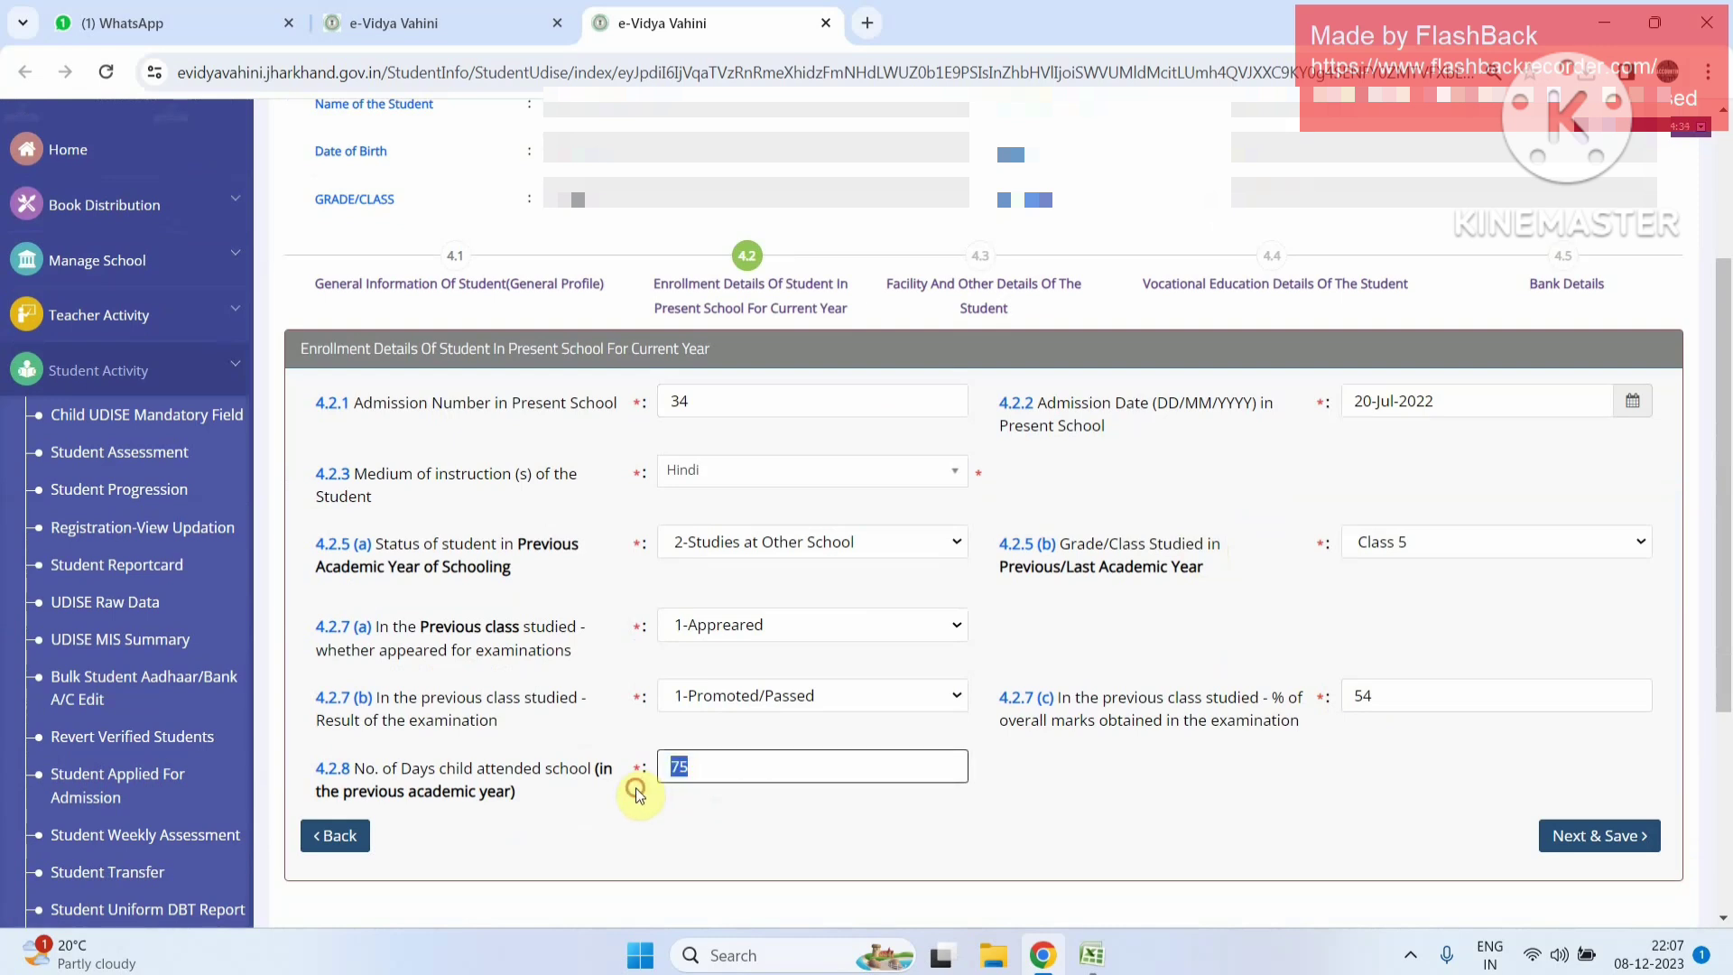
pyautogui.click(635, 824)
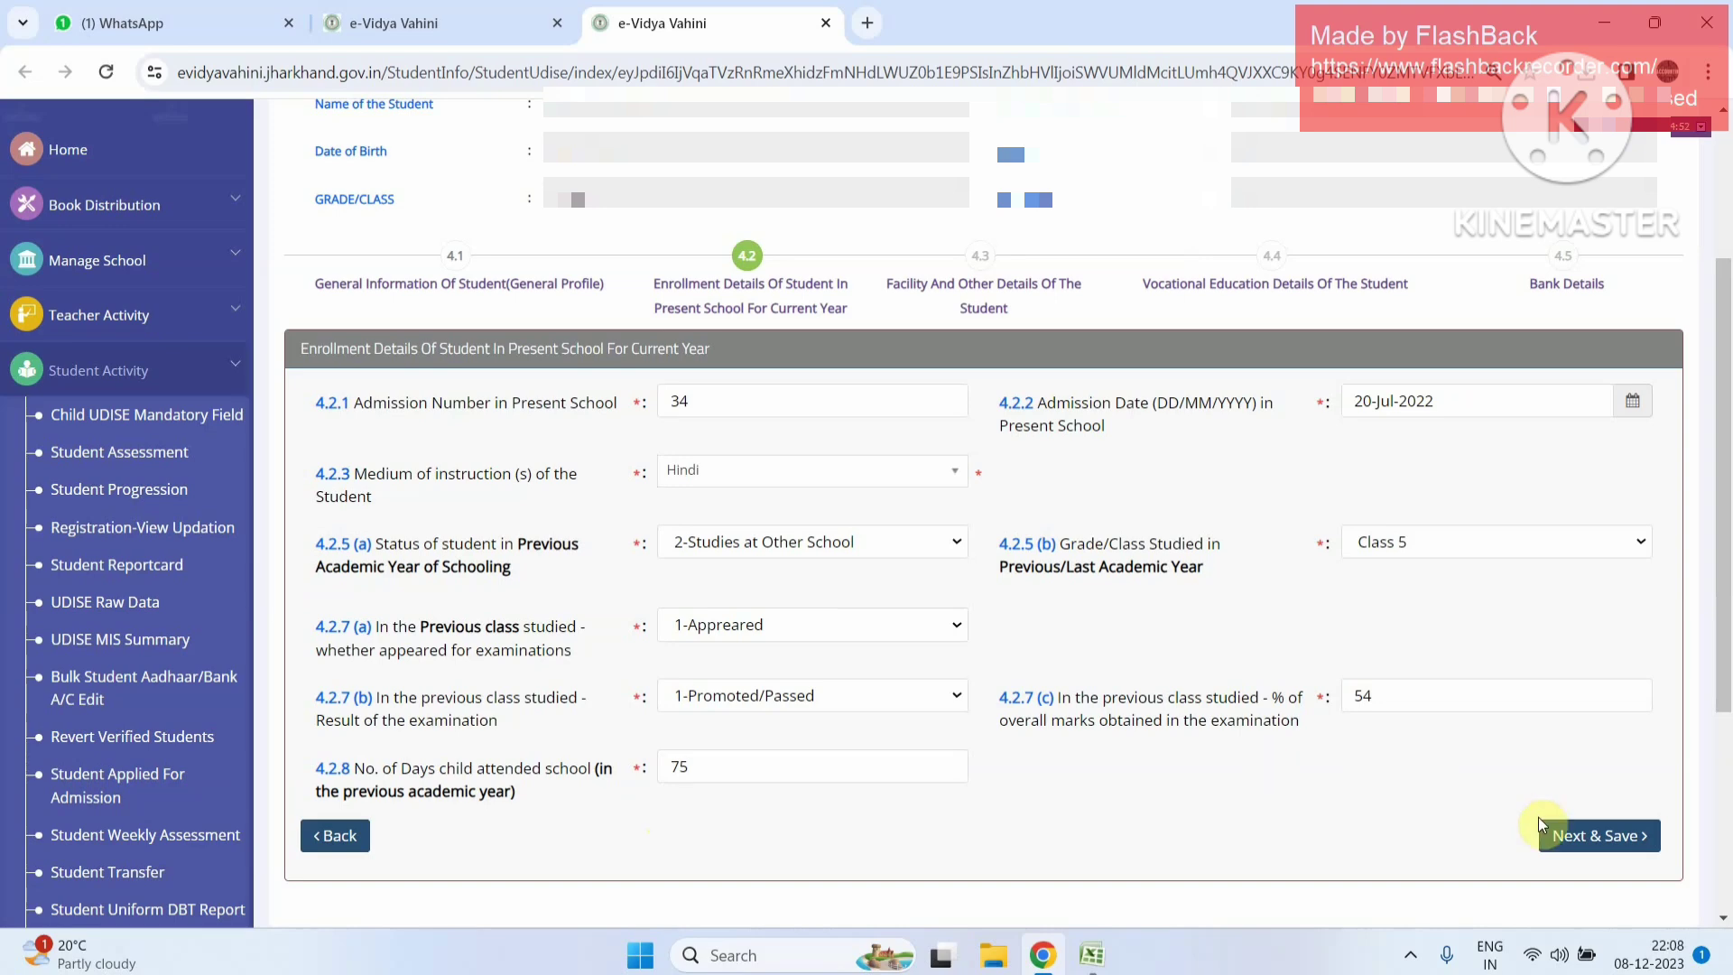
pyautogui.click(1584, 834)
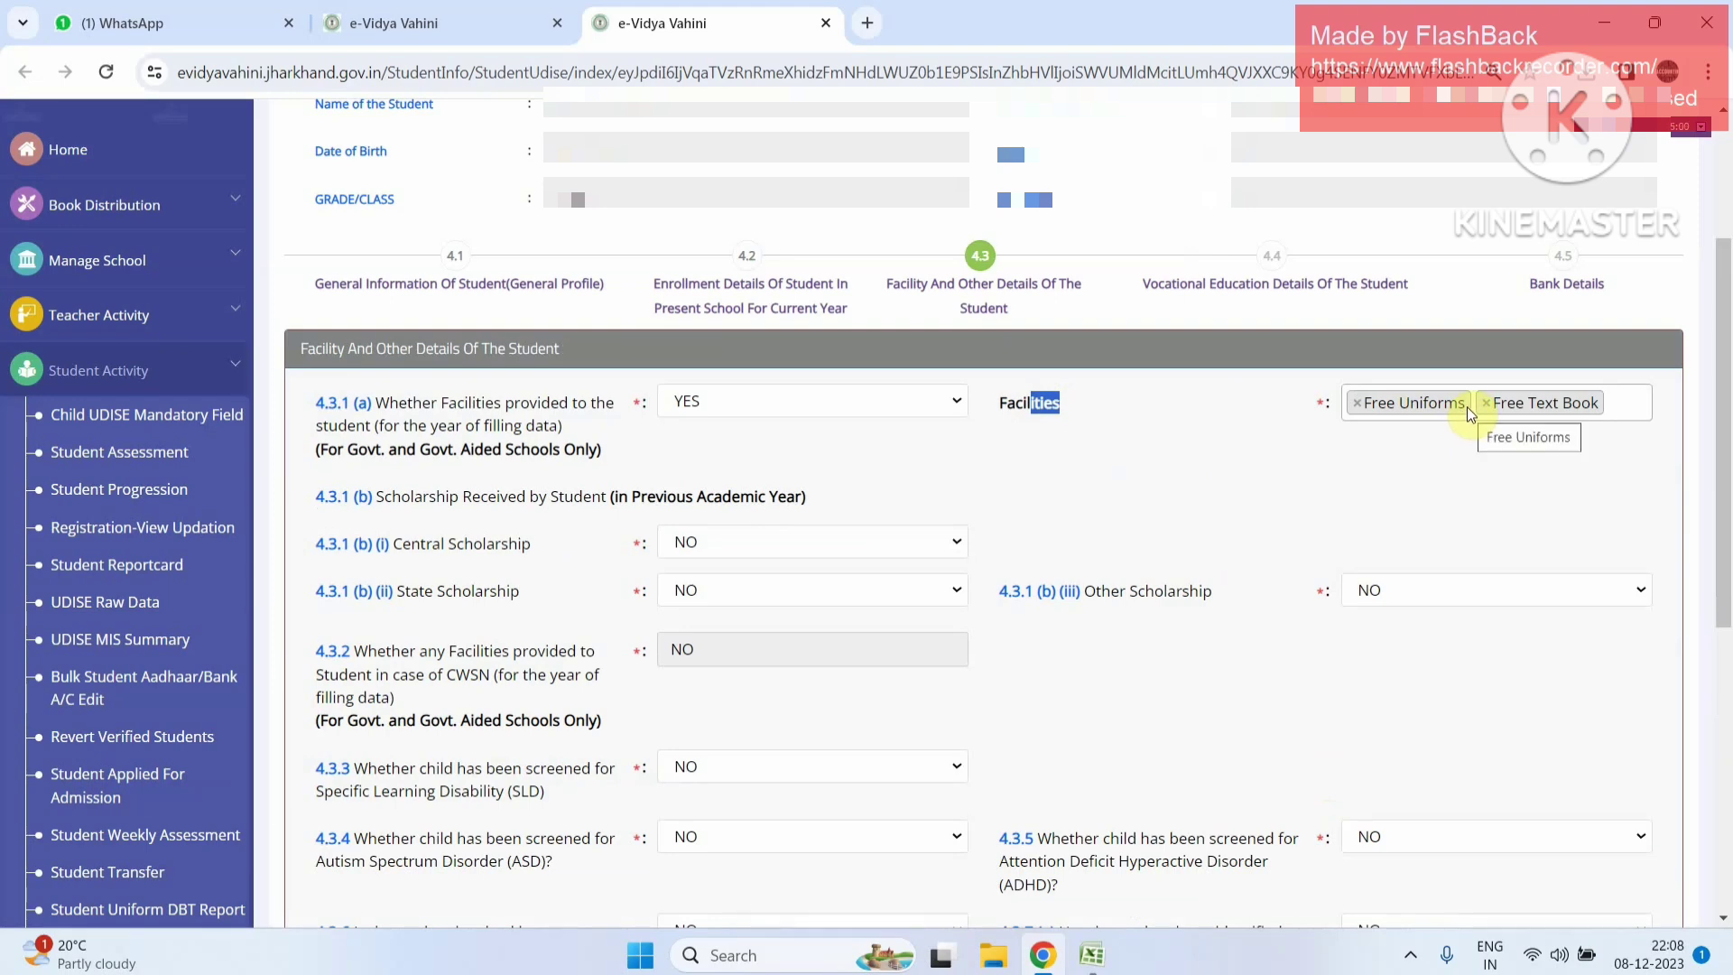
# - Review the facility and other details in section 4.3 and the answer options for NCC/NSS/Scouts and Guides participation (4.3.8)
pyautogui.click(1424, 457)
pyautogui.scroll(-3, 1423, 458)
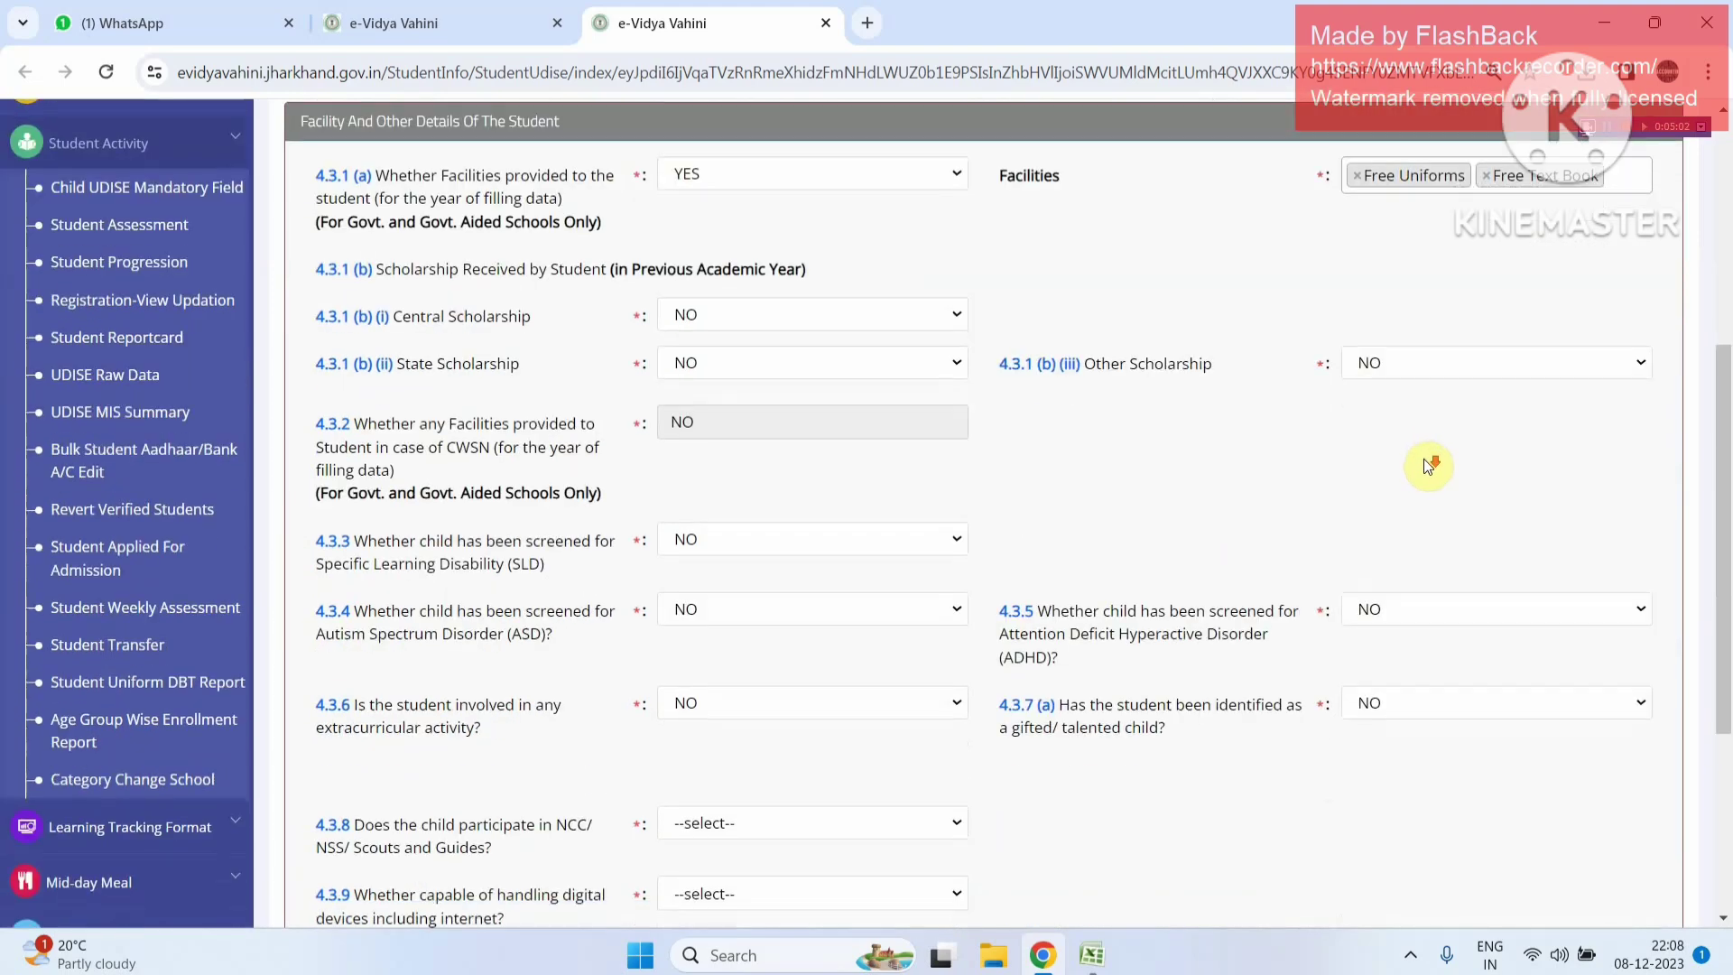
pyautogui.scroll(-1, 1426, 466)
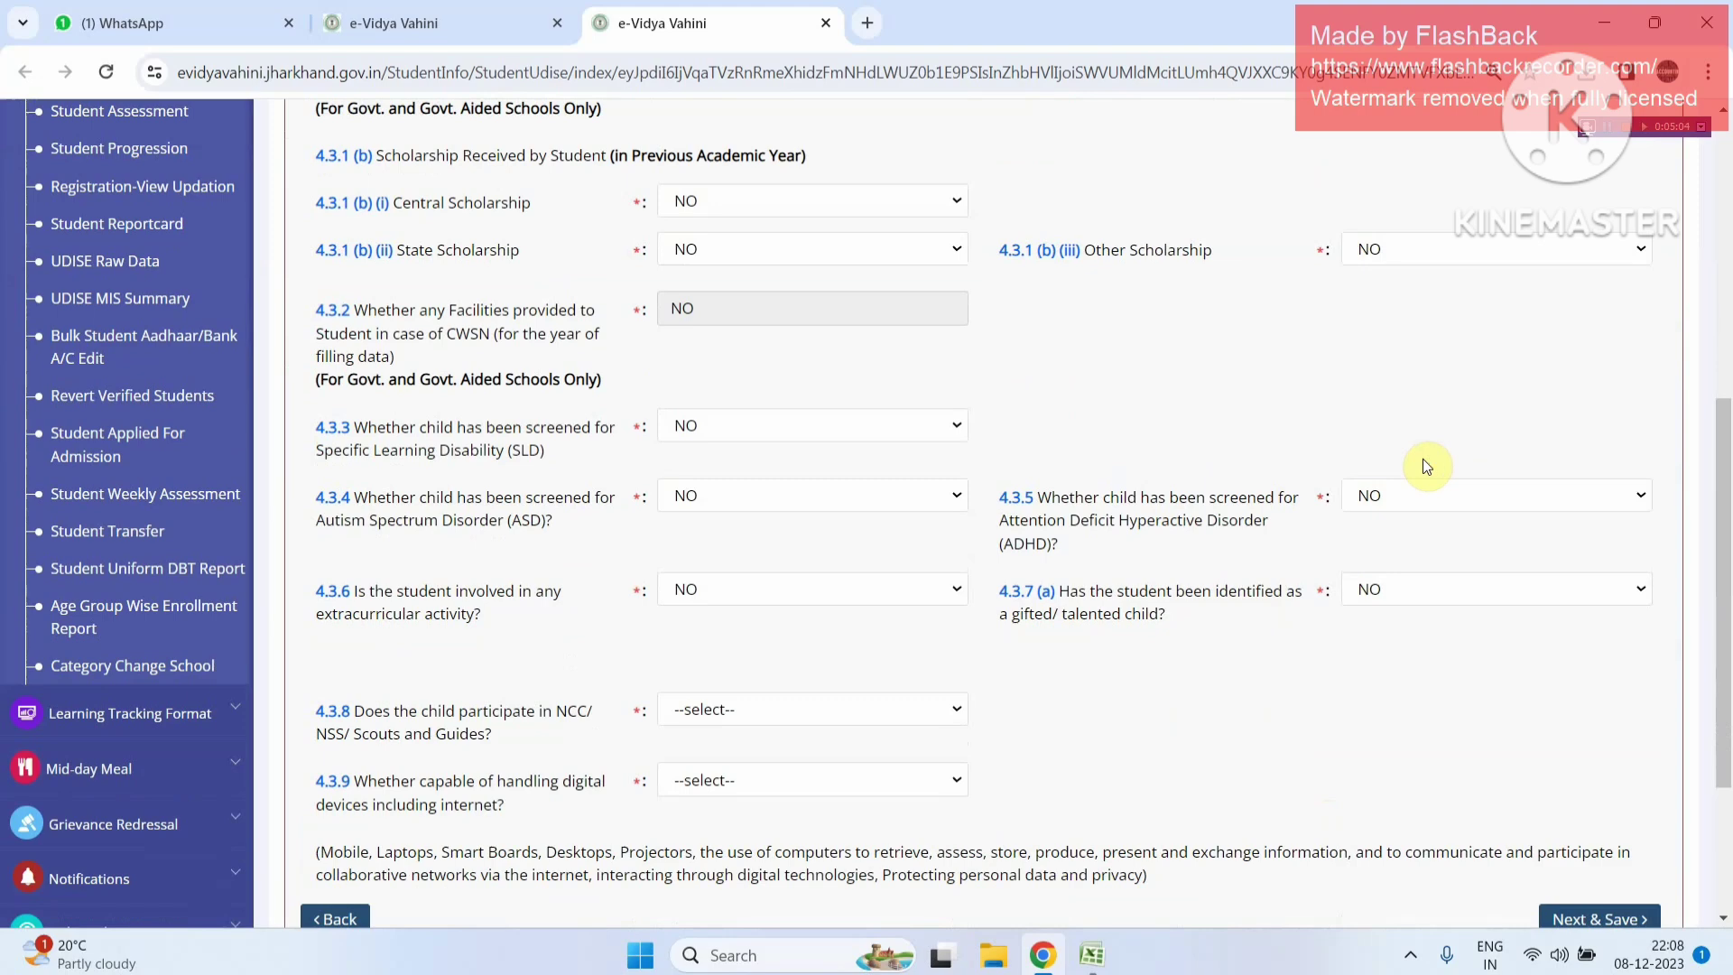
pyautogui.scroll(-1, 1422, 459)
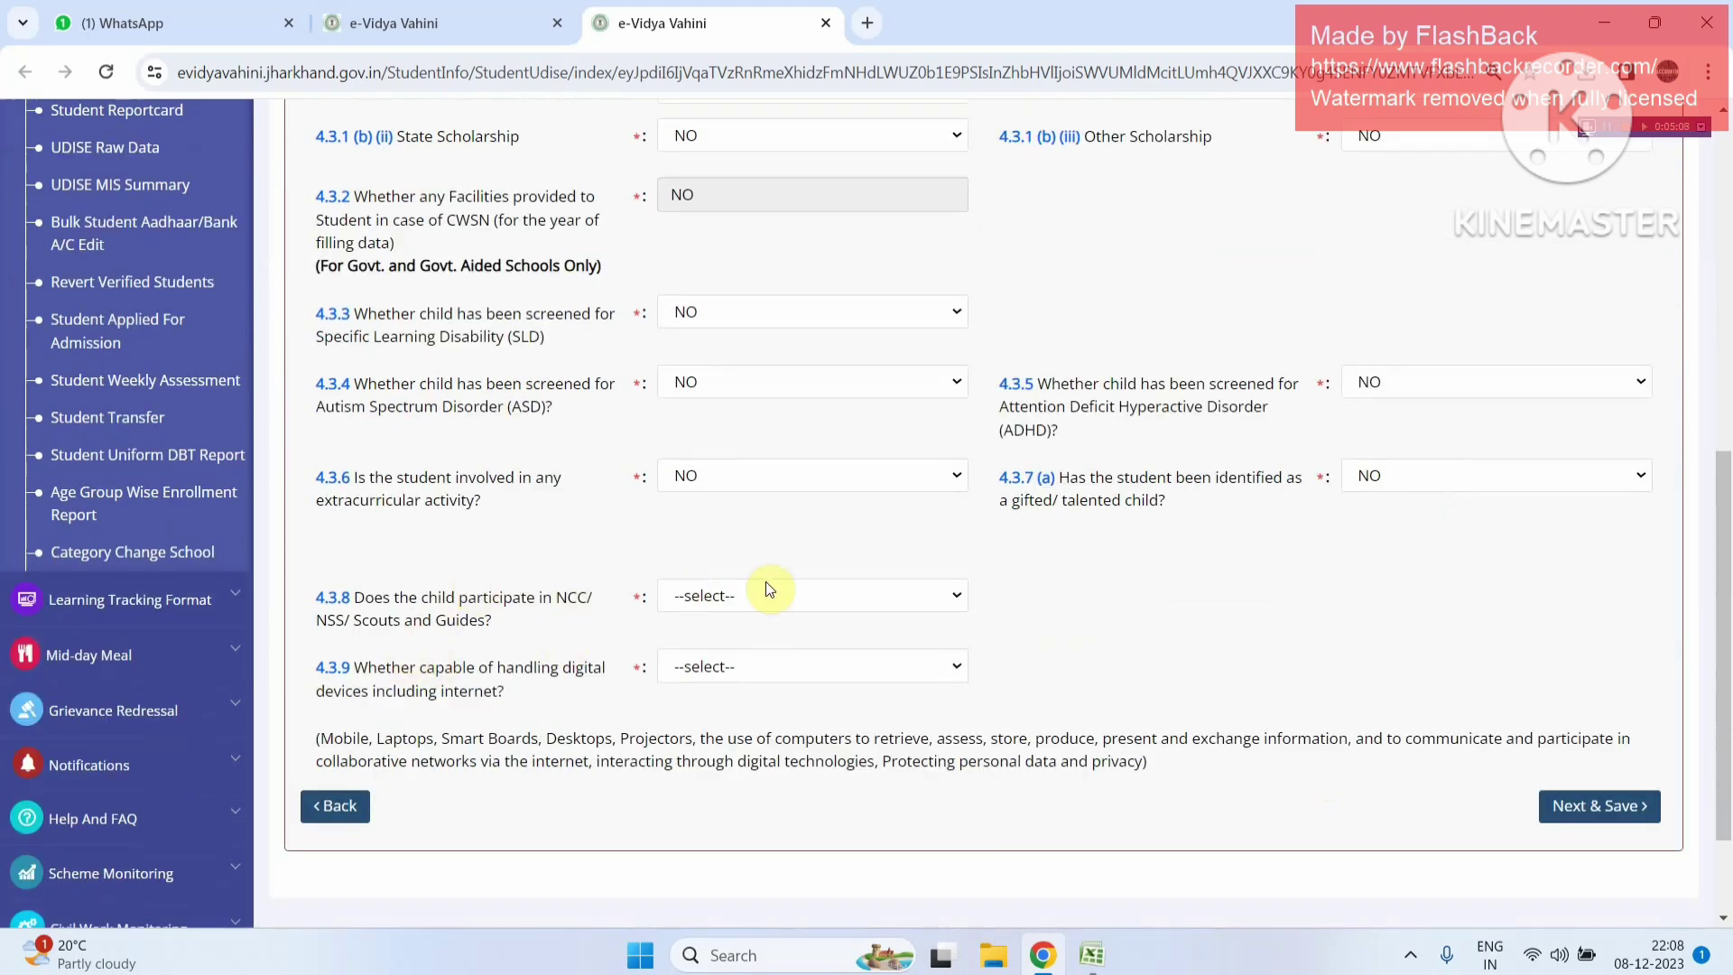
pyautogui.click(768, 598)
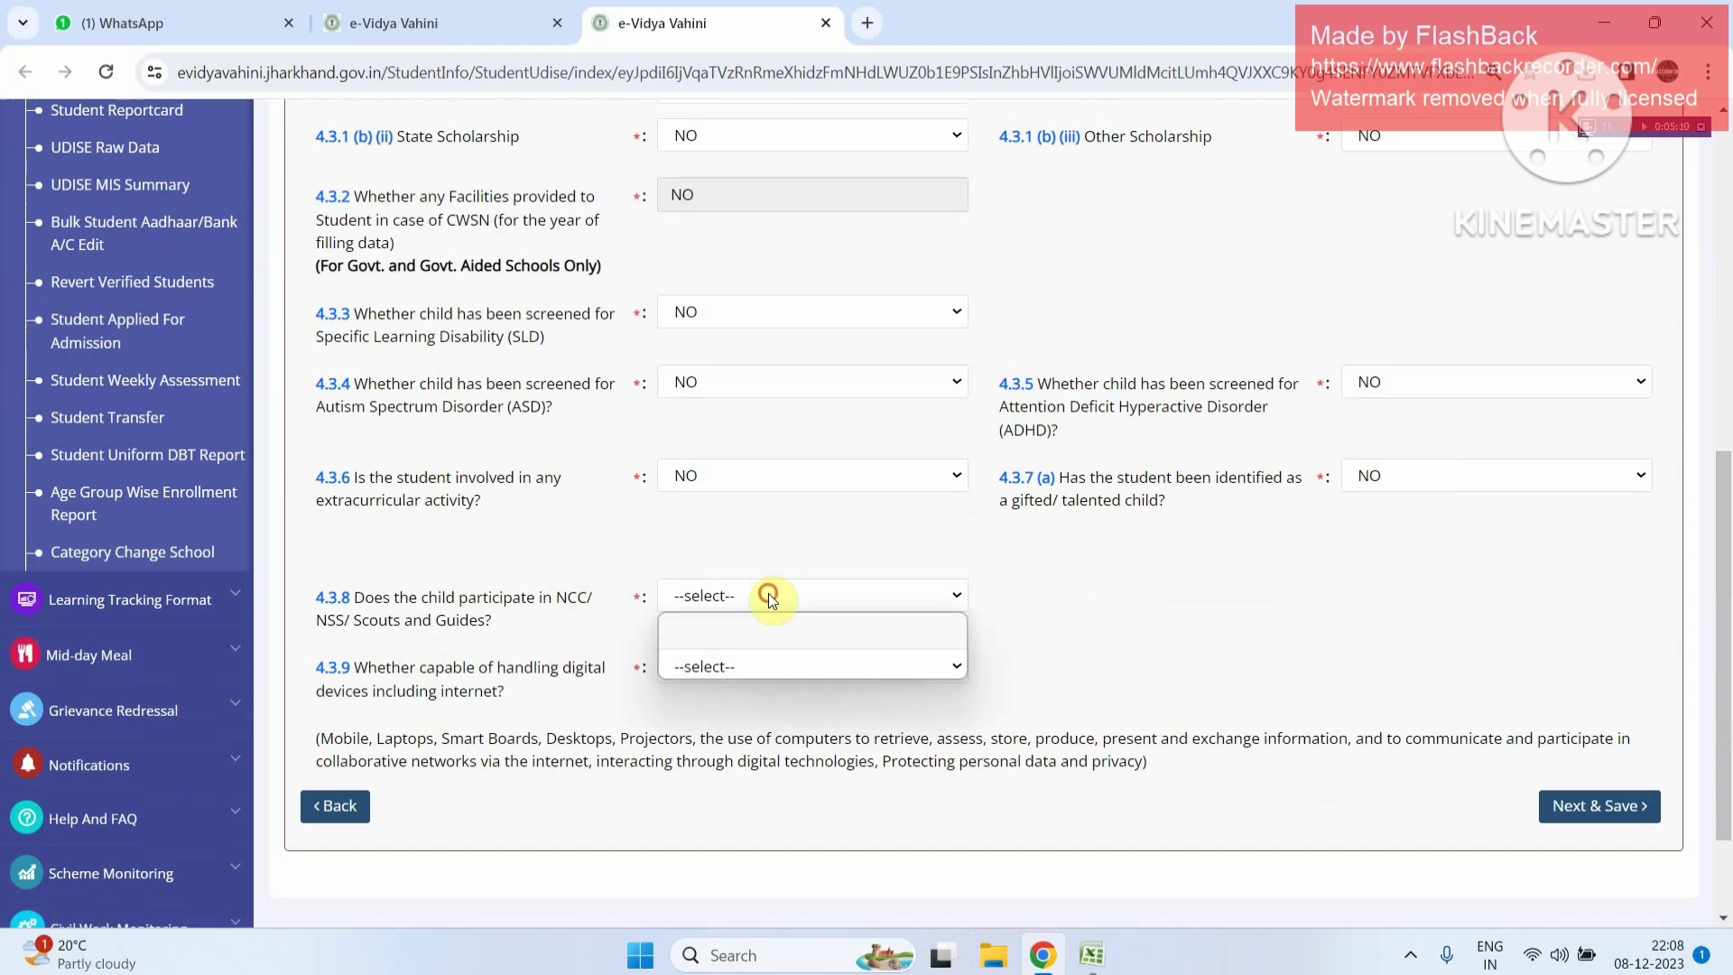
pyautogui.click(769, 598)
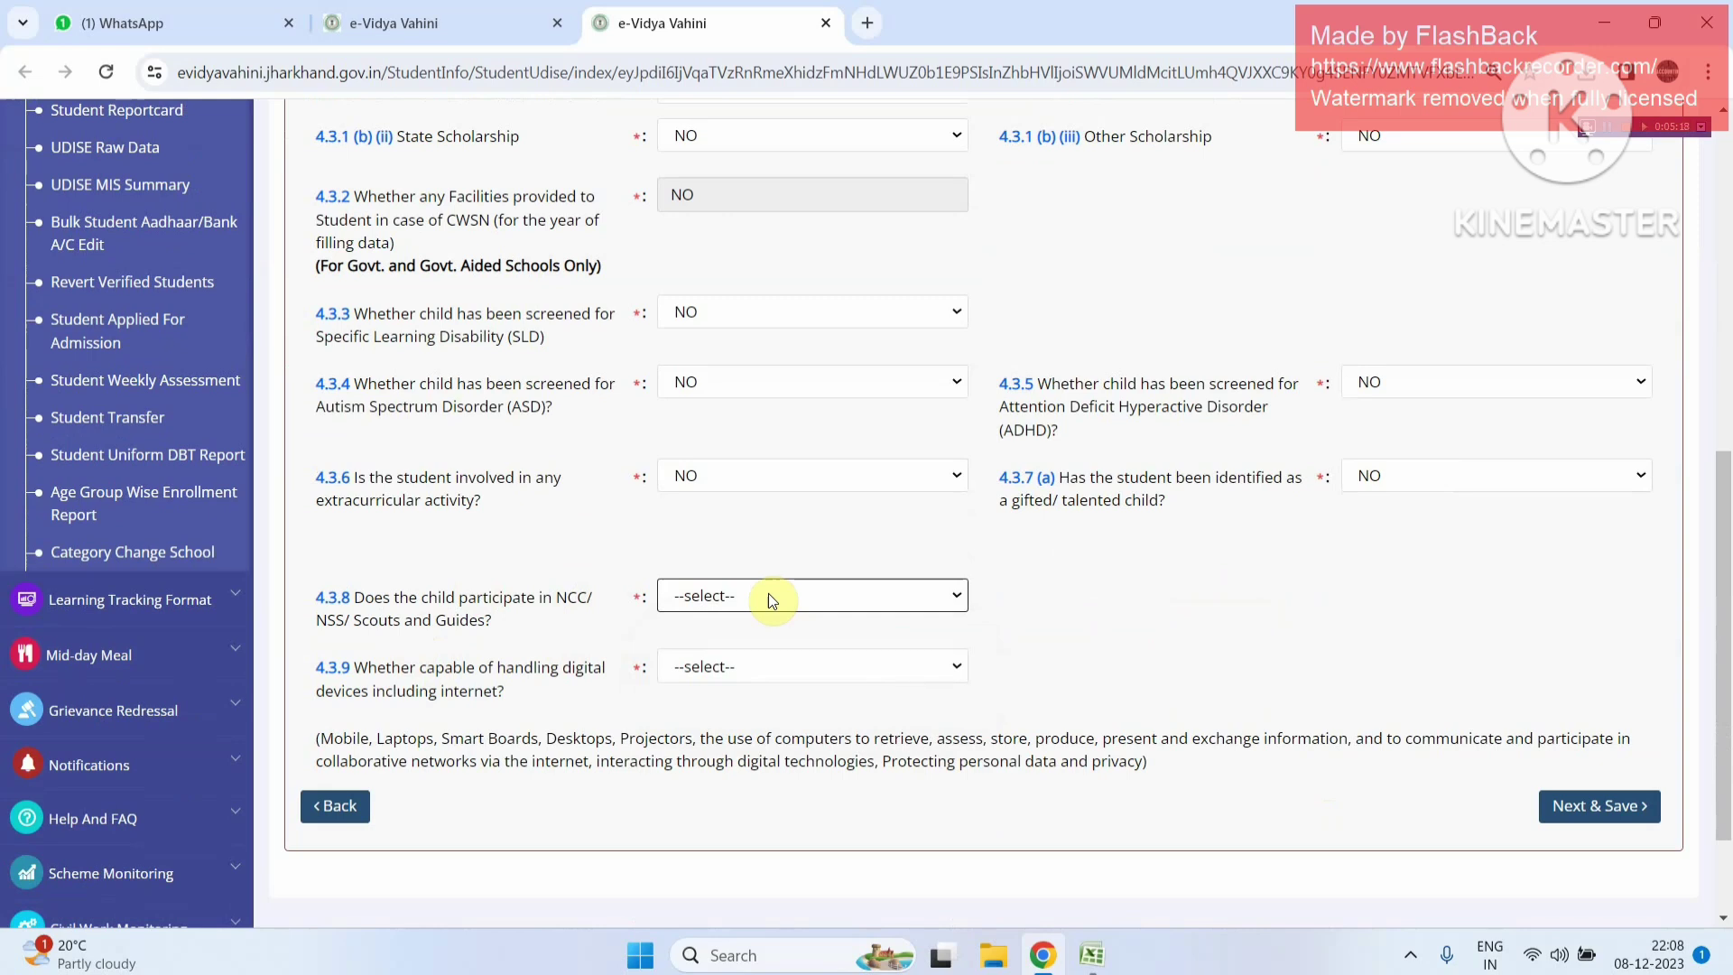
pyautogui.click(772, 601)
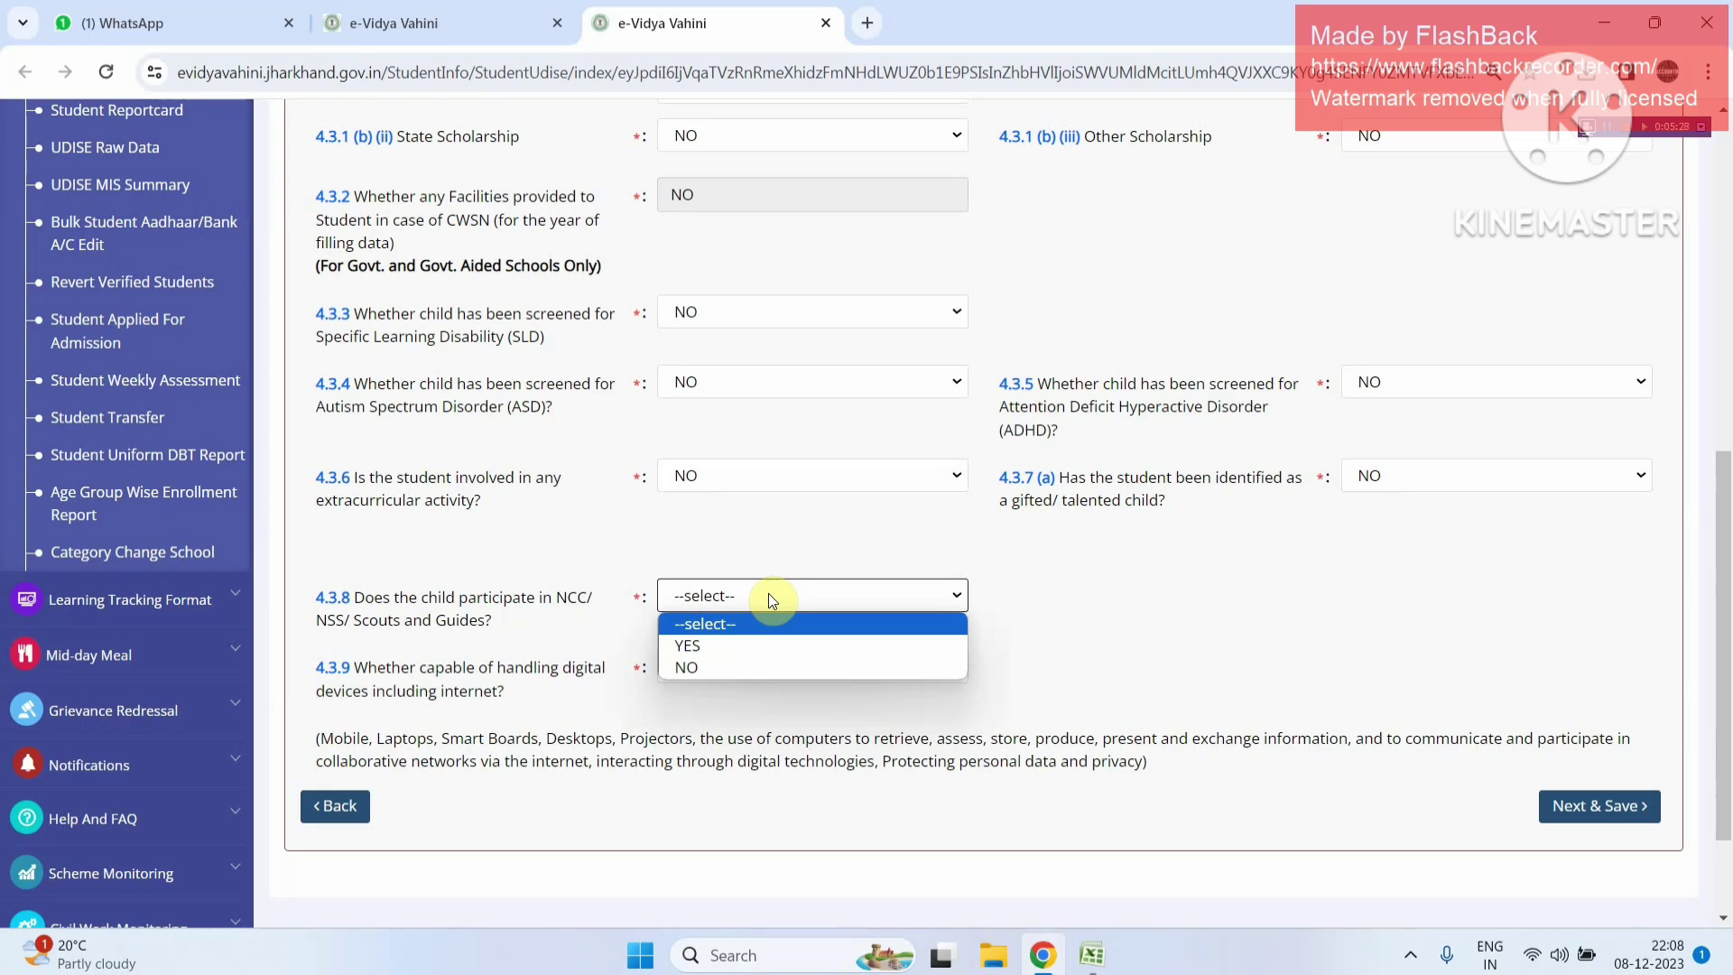
pyautogui.click(767, 595)
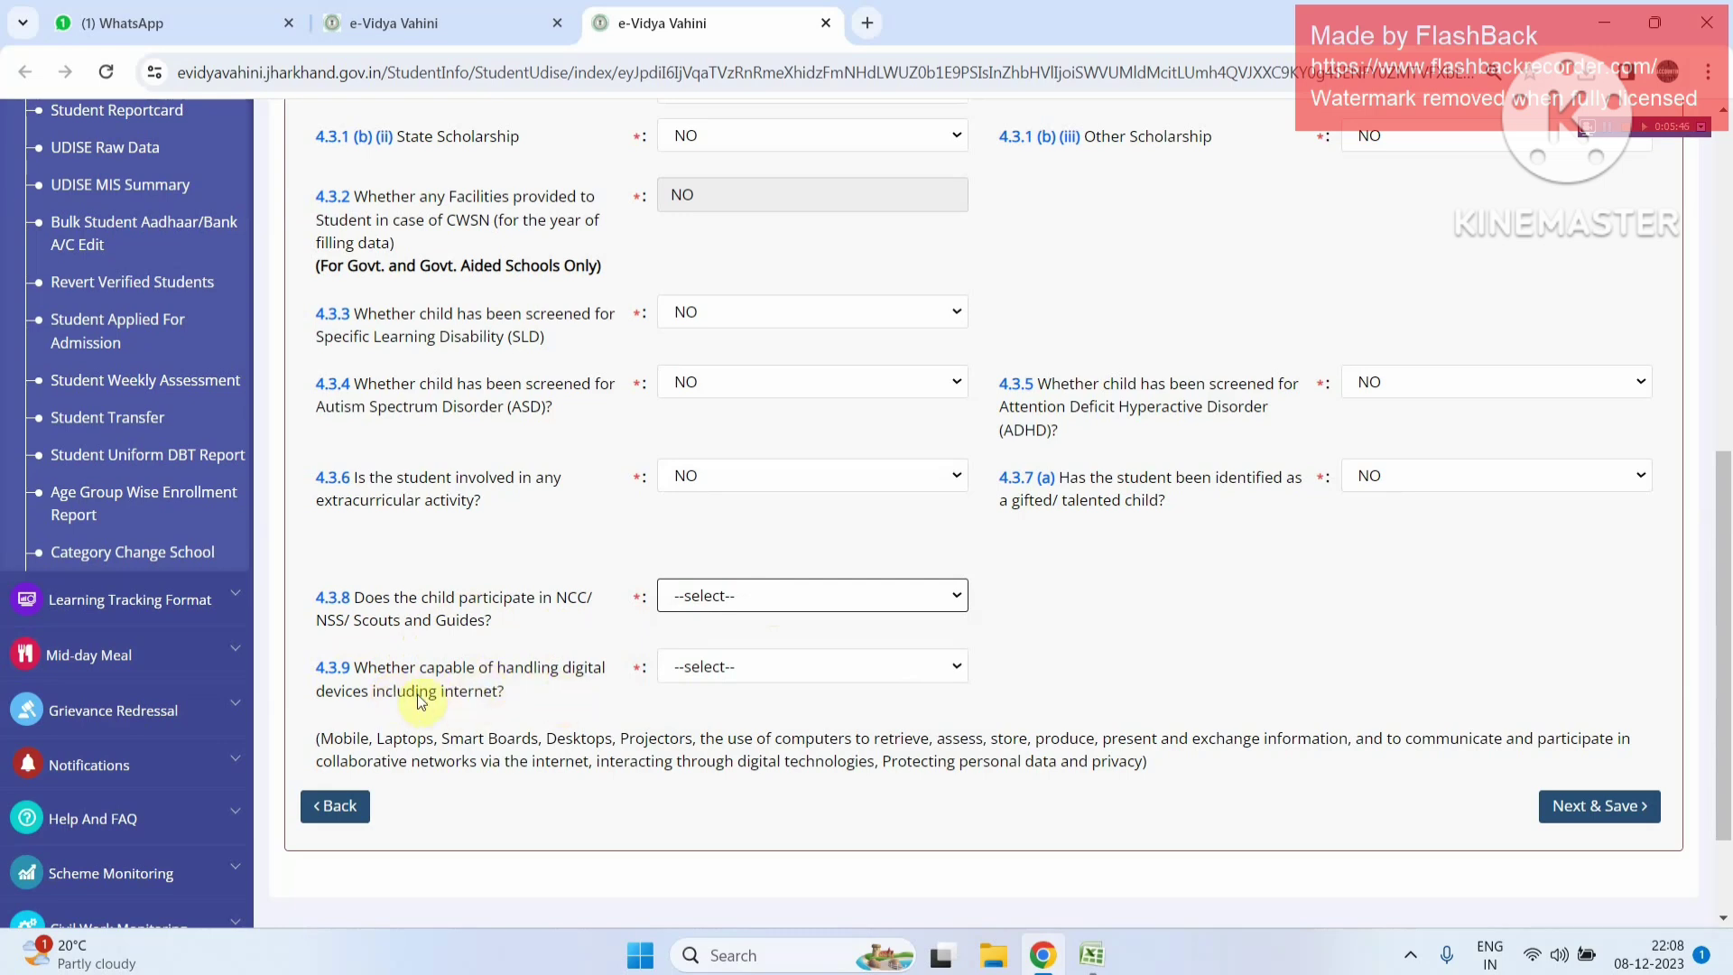
# - Examine the answer options and the explanatory note for question 4.3.9 on handling digital devices including internet
pyautogui.click(703, 666)
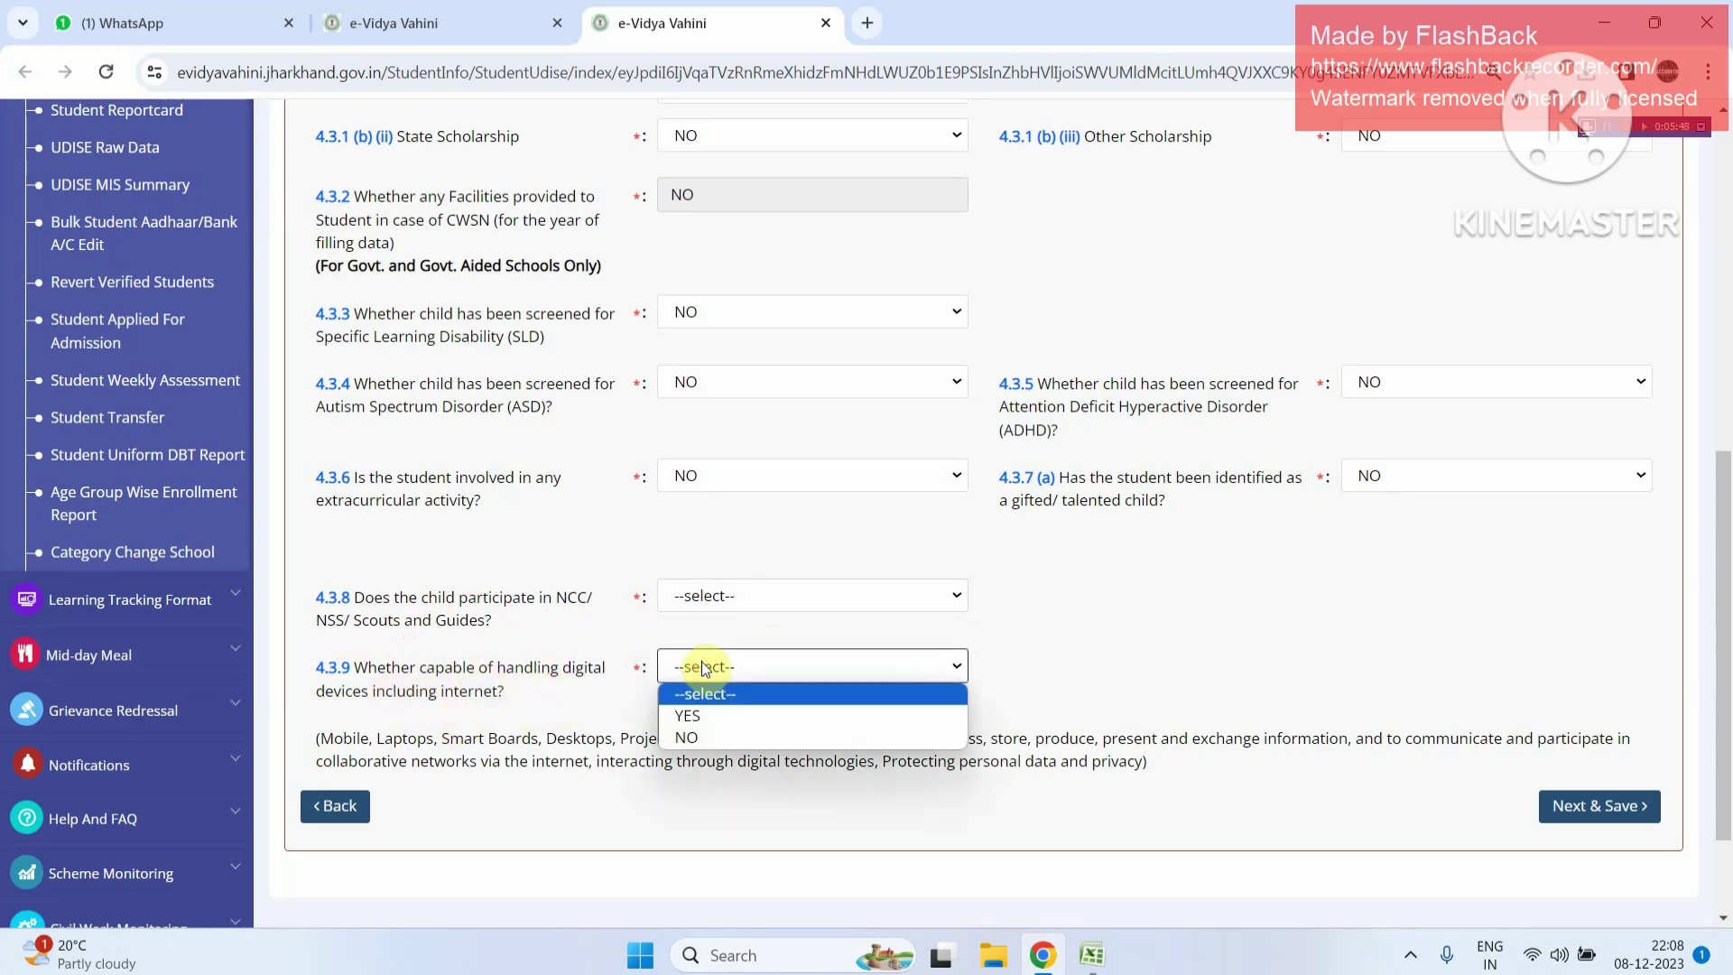
pyautogui.click(703, 666)
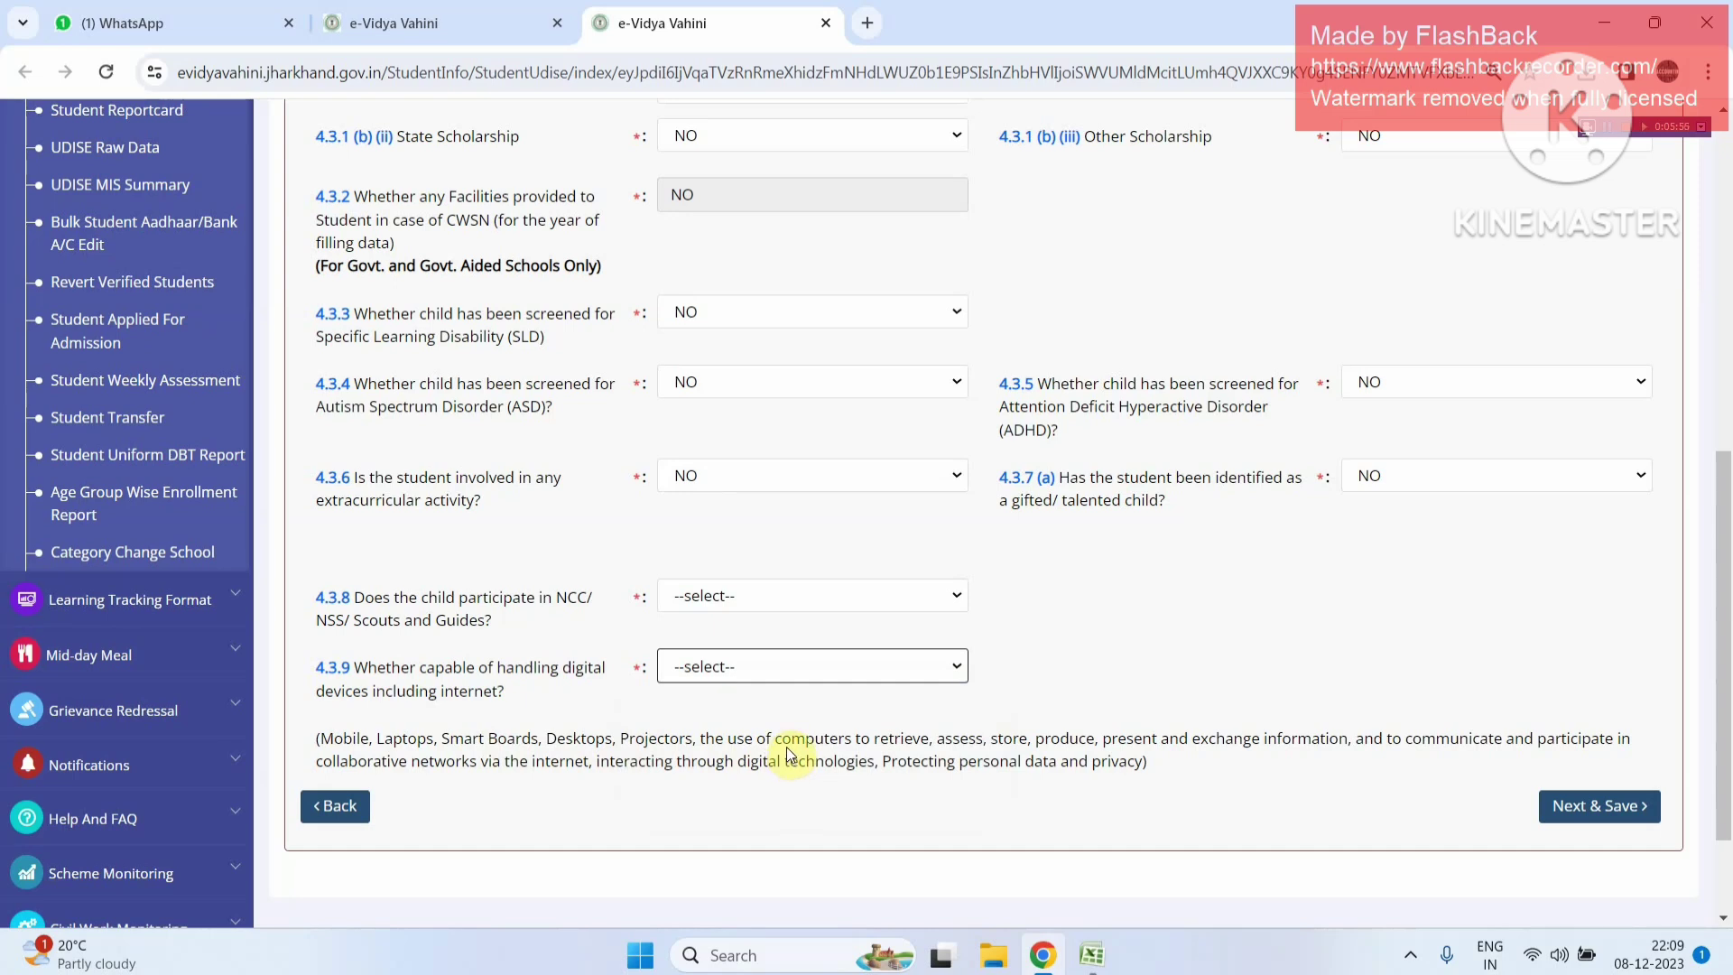
pyautogui.click(1602, 155)
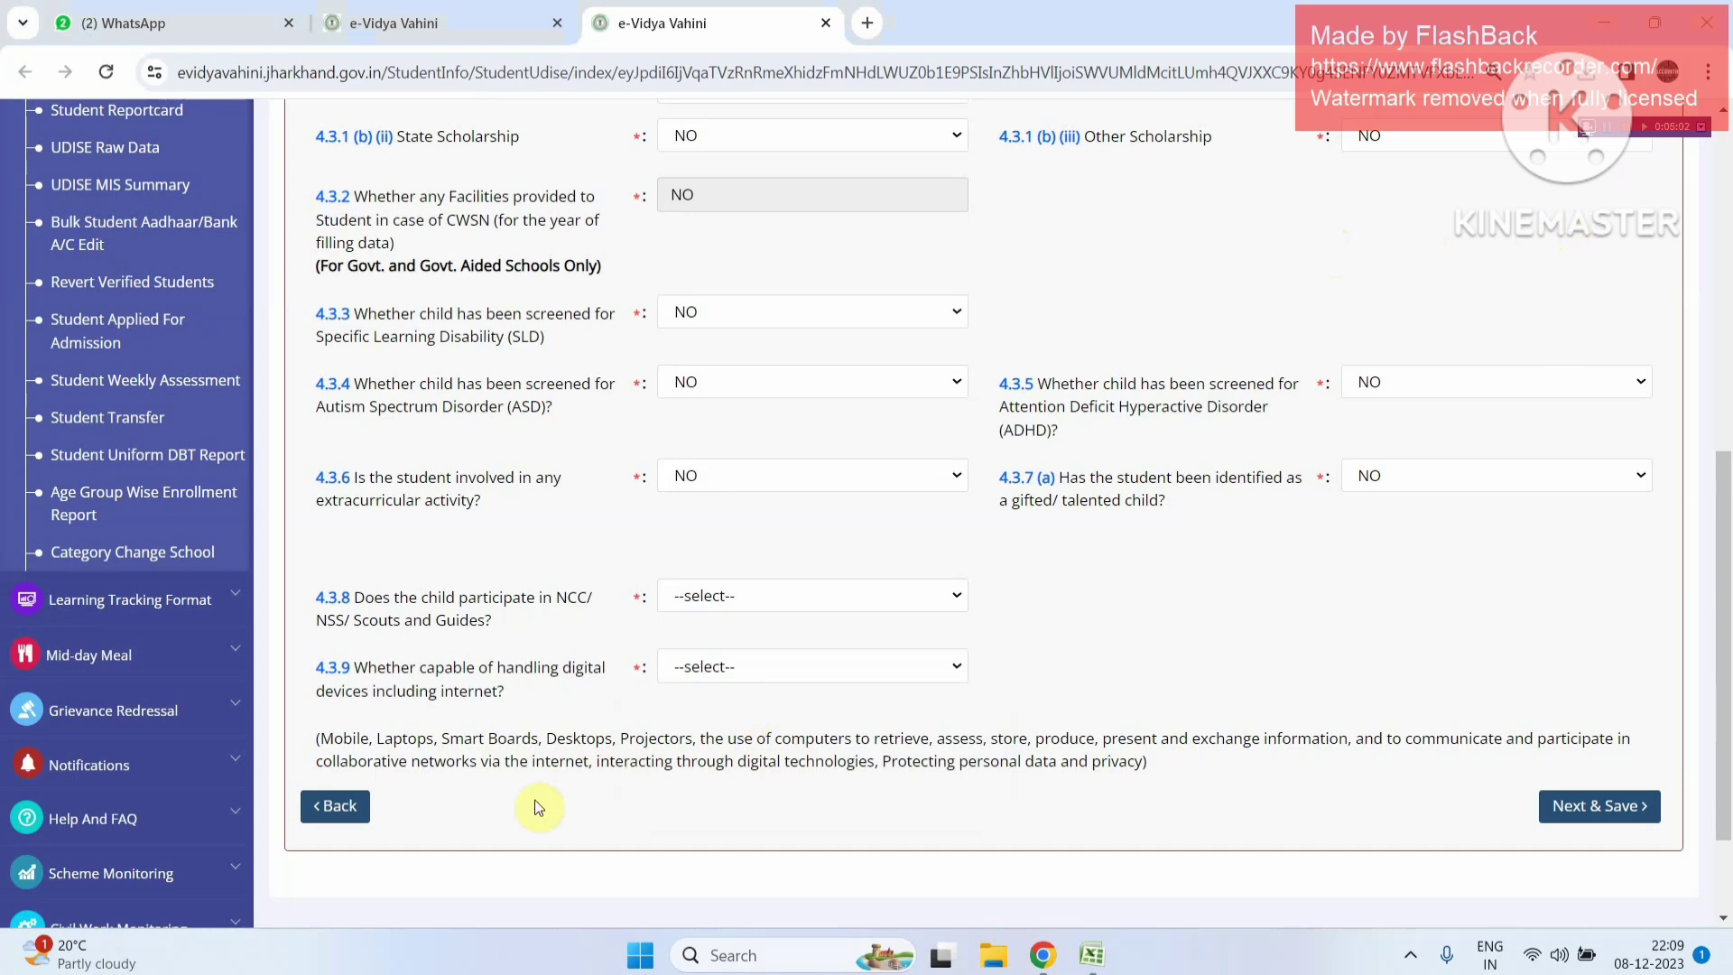
pyautogui.moveTo(397, 738); pyautogui.dragTo(636, 736)
pyautogui.click(632, 737)
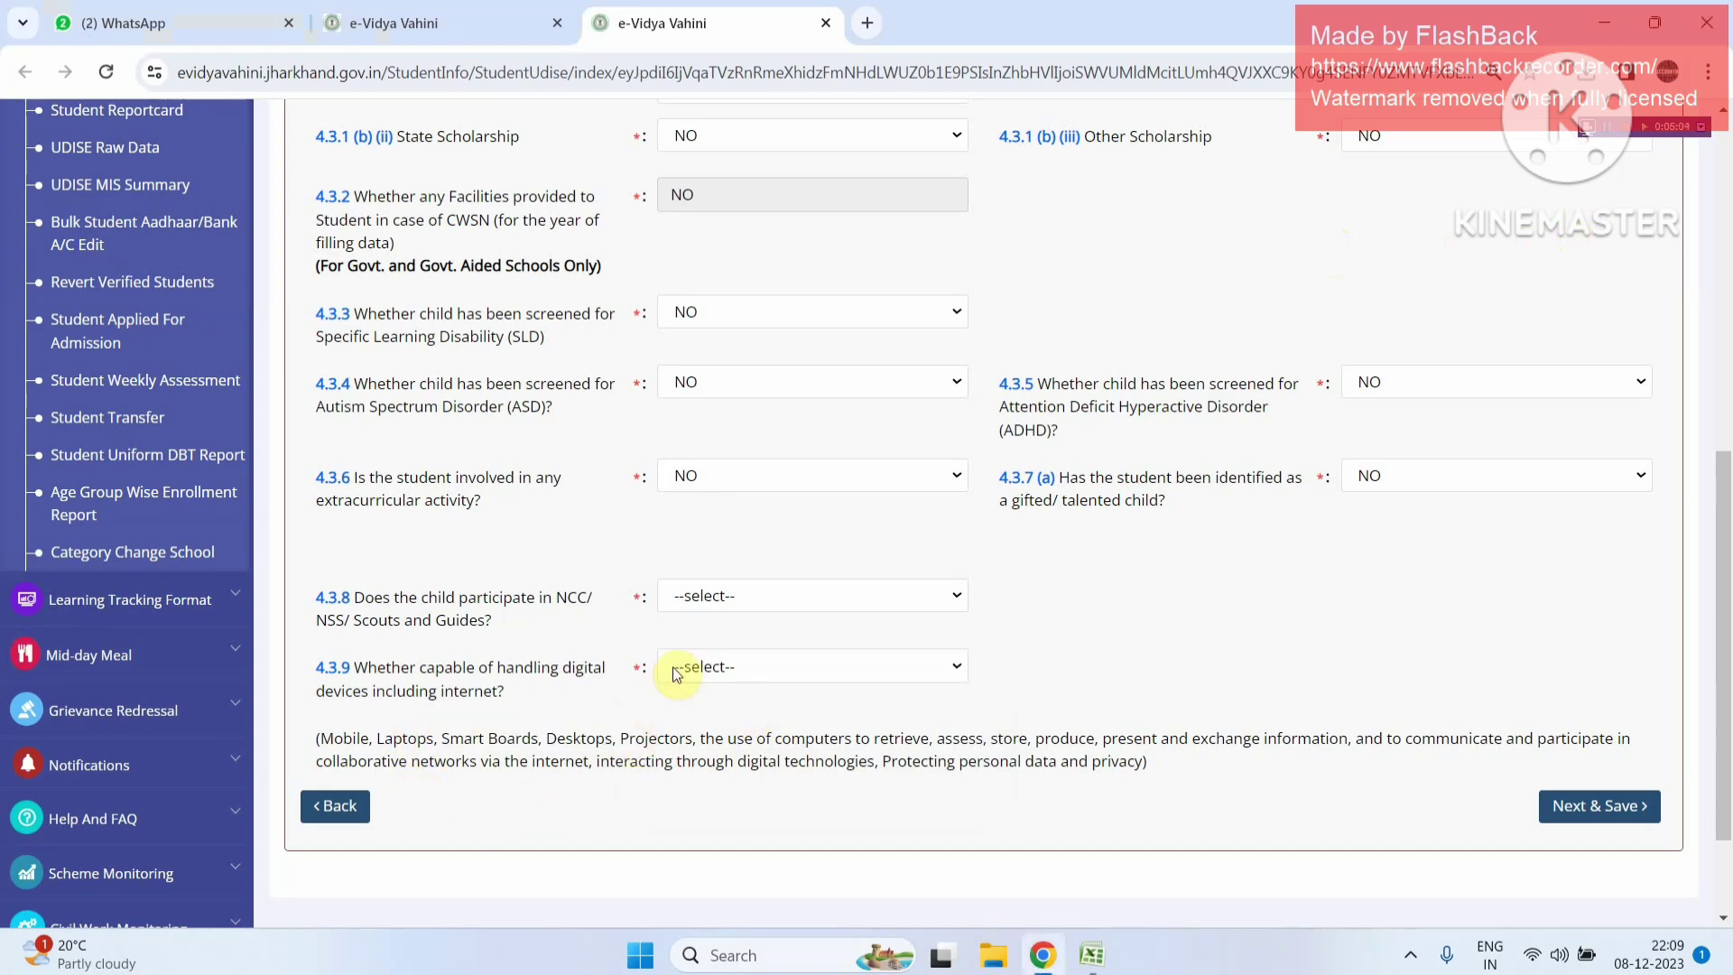
# - Save the facility details and answer No to whether the student undertook any vocational course (4.4.1)
pyautogui.click(1609, 805)
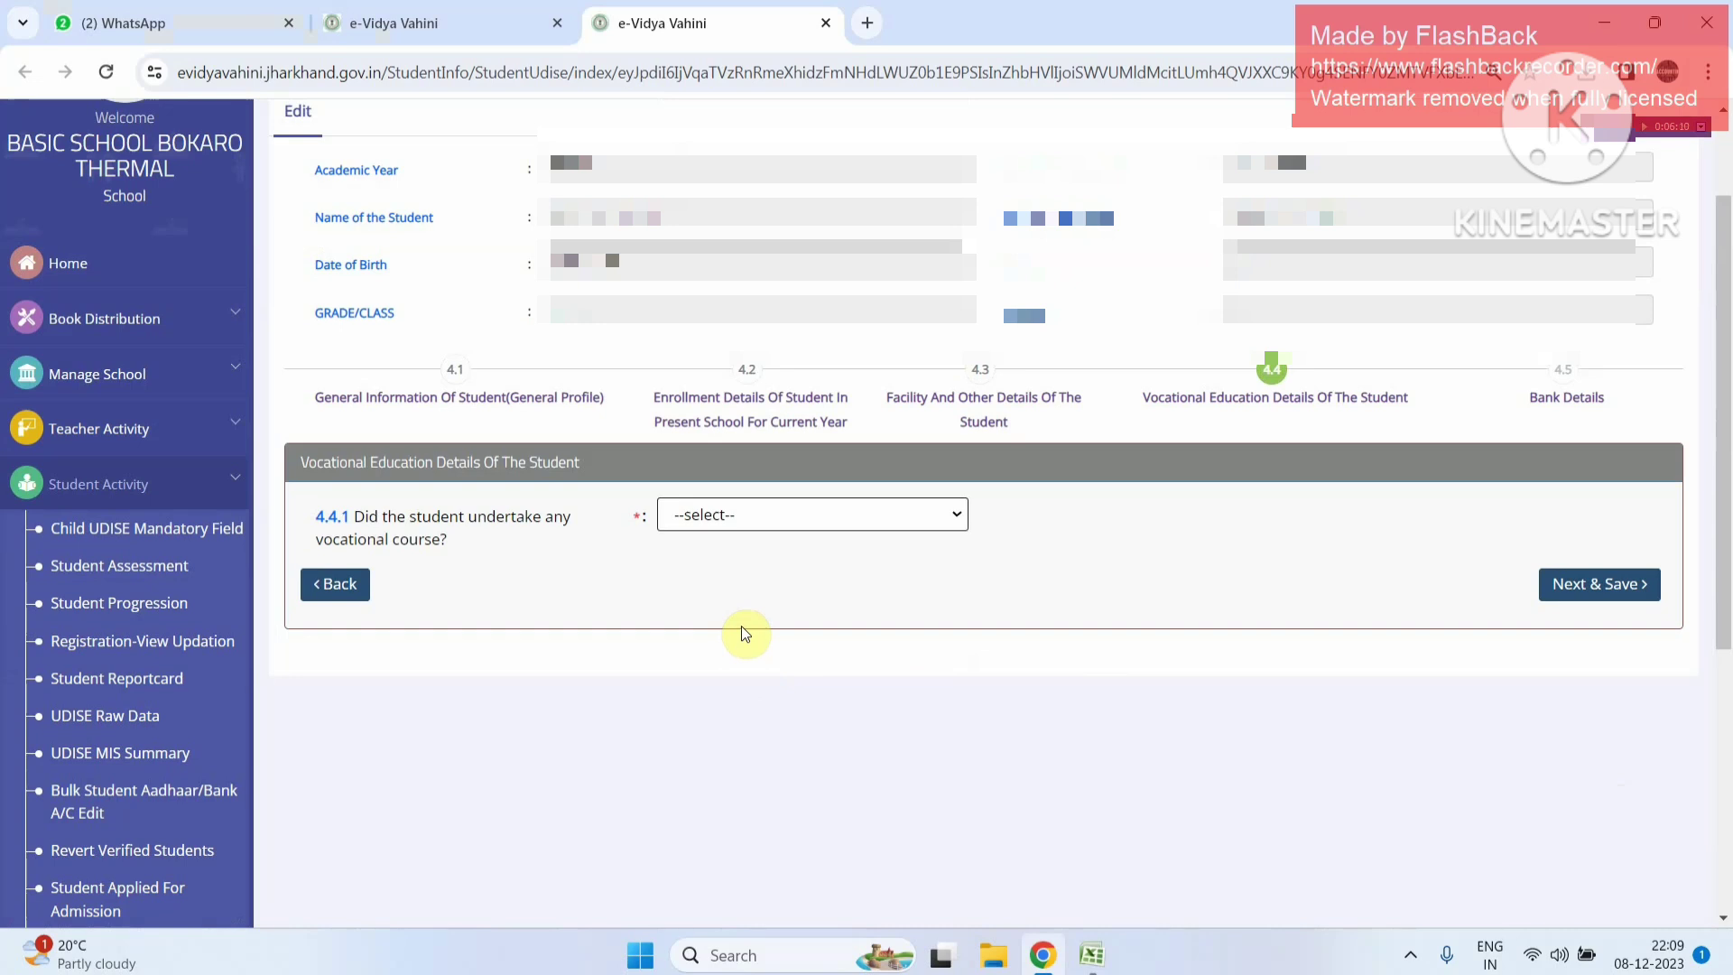
pyautogui.click(748, 528)
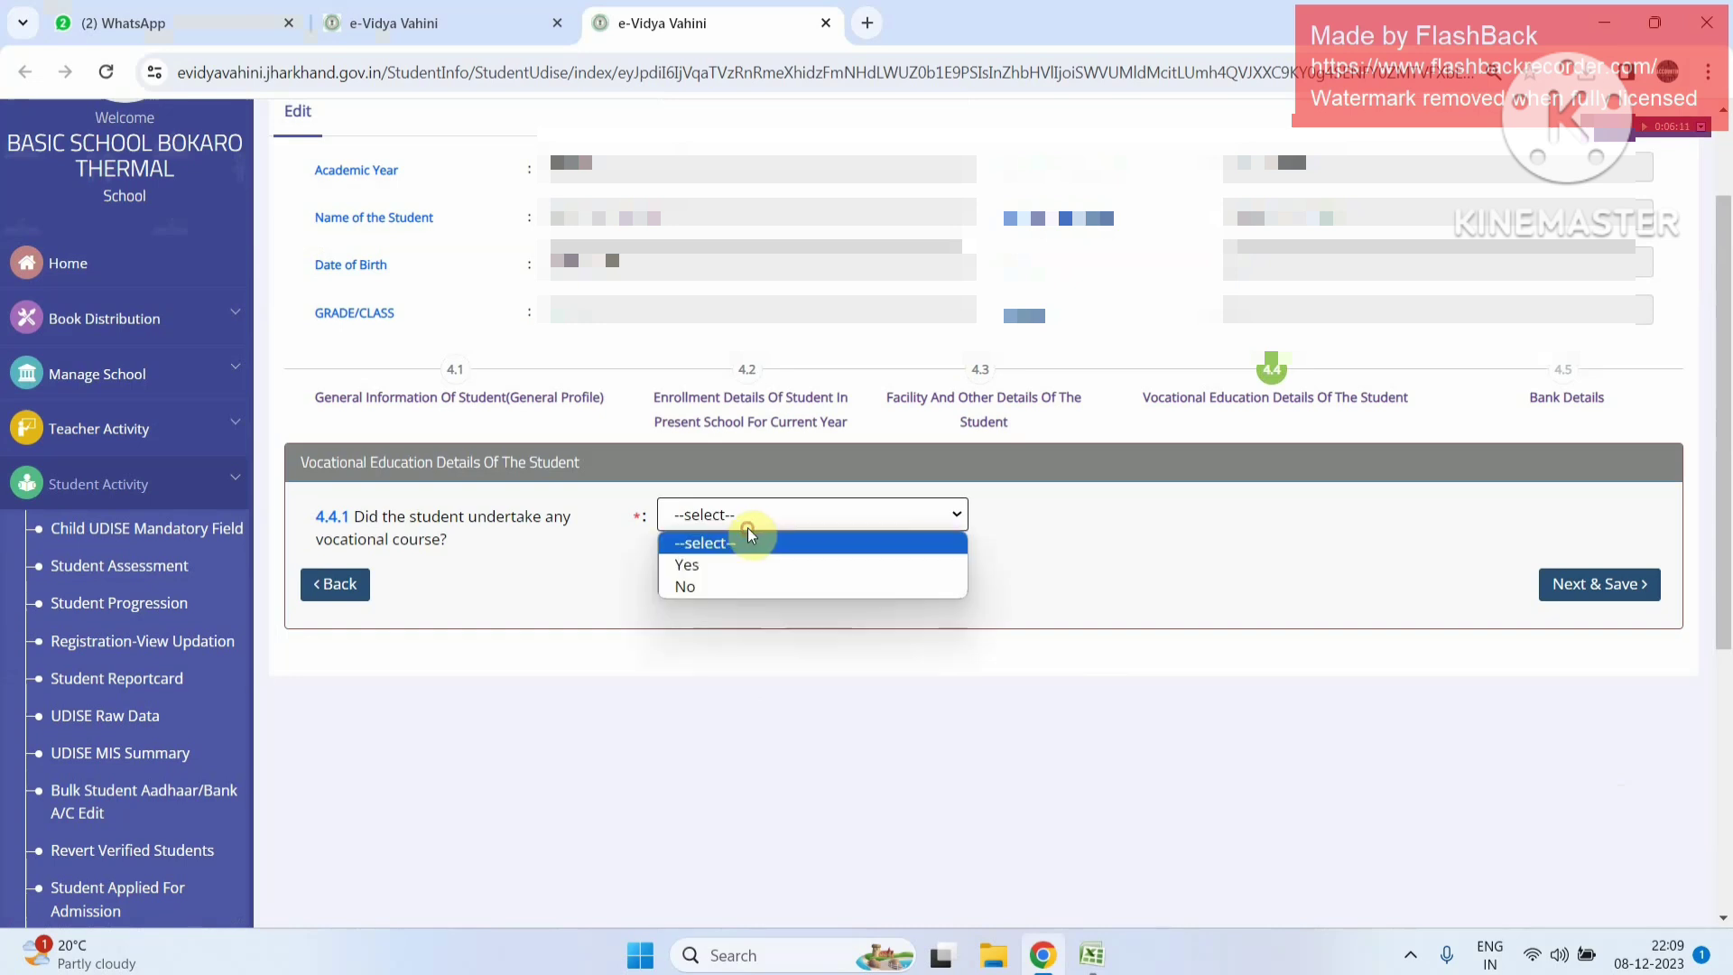
pyautogui.click(722, 587)
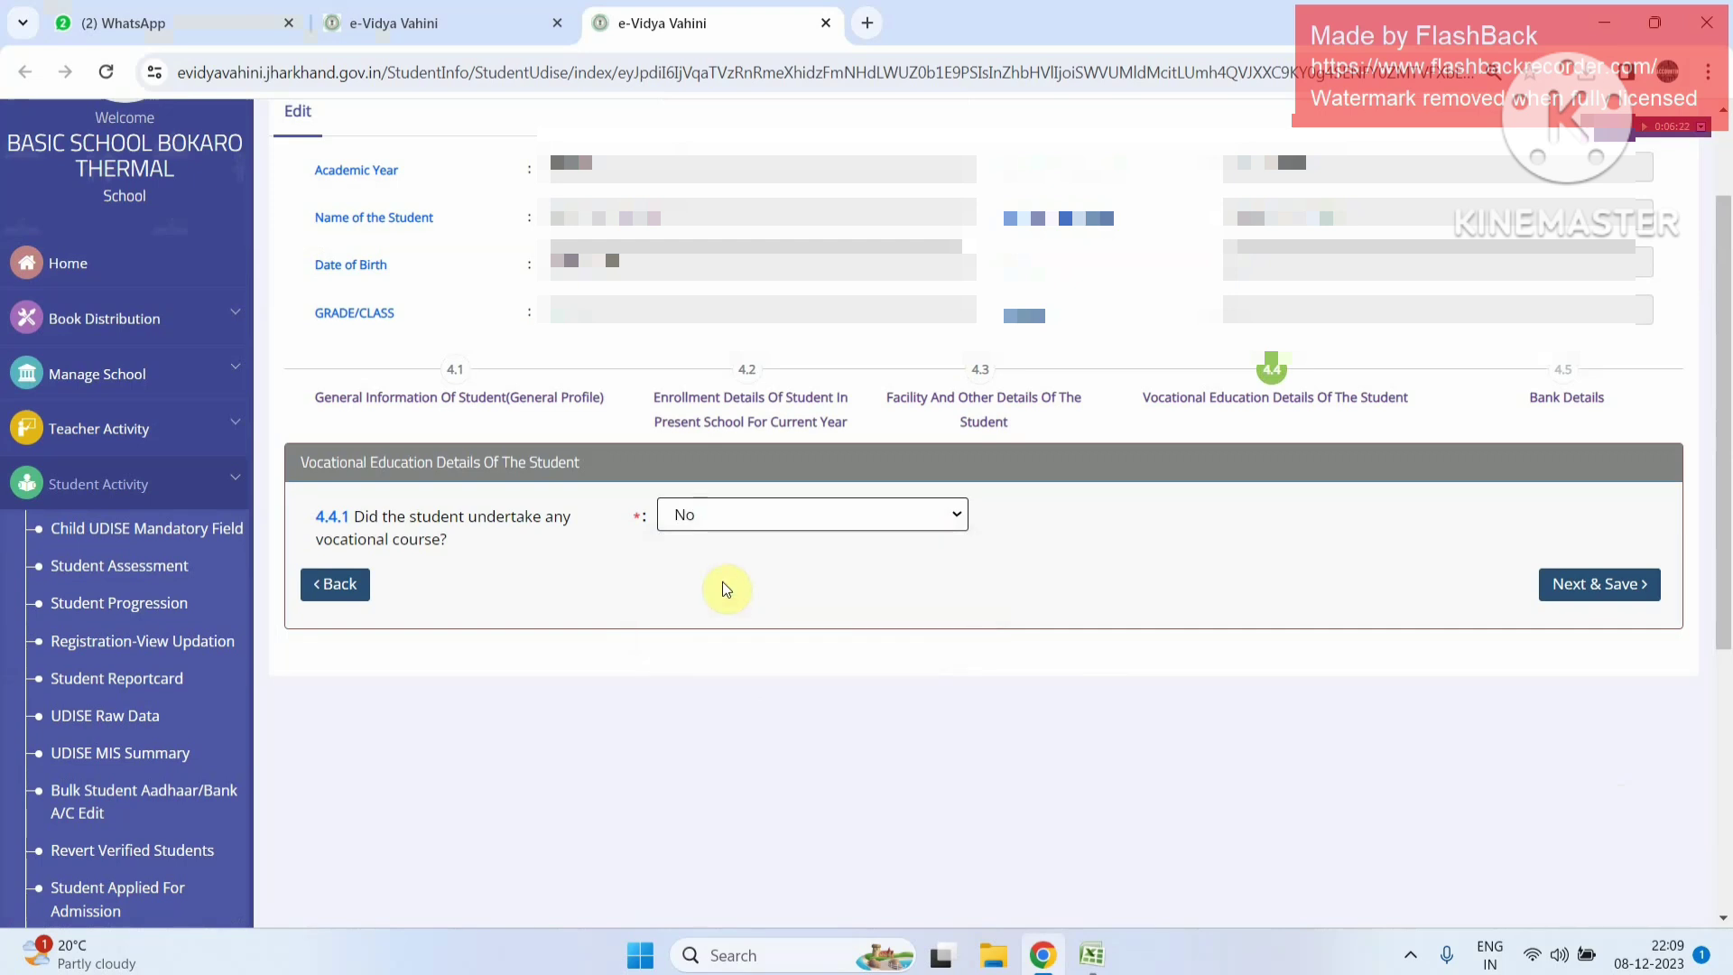
# - Save the vocational education details and choose the answer for the first bank account field in section 4.5, Bank Details
pyautogui.click(1593, 584)
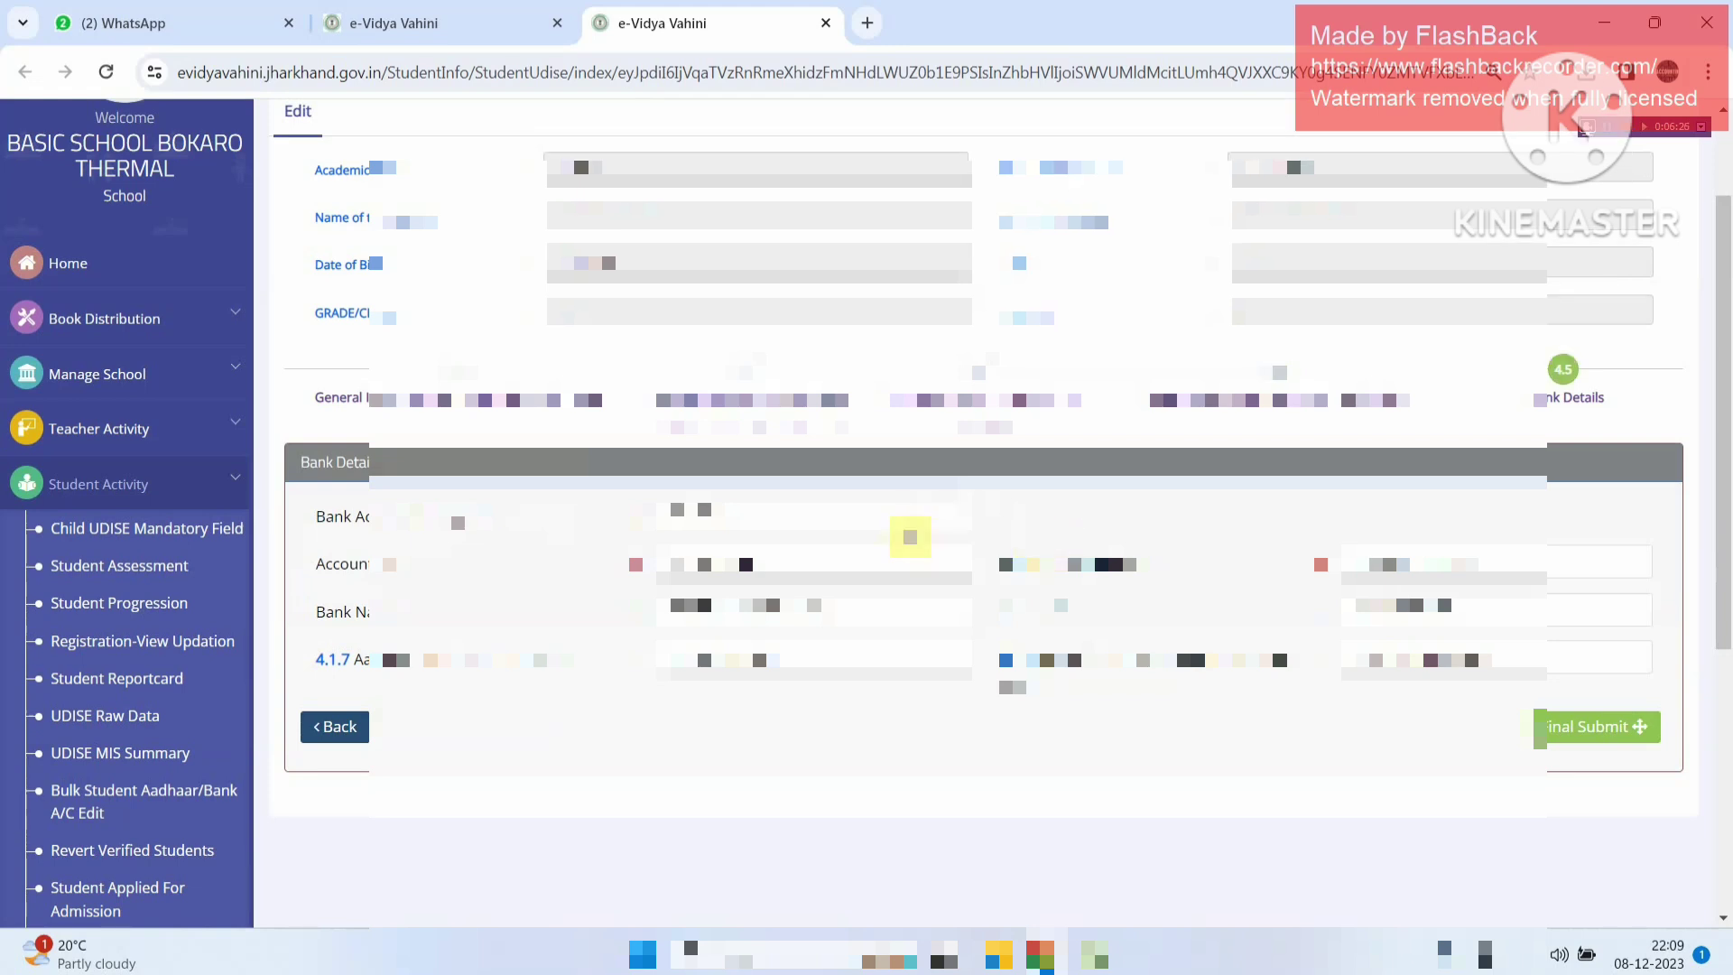
pyautogui.click(896, 523)
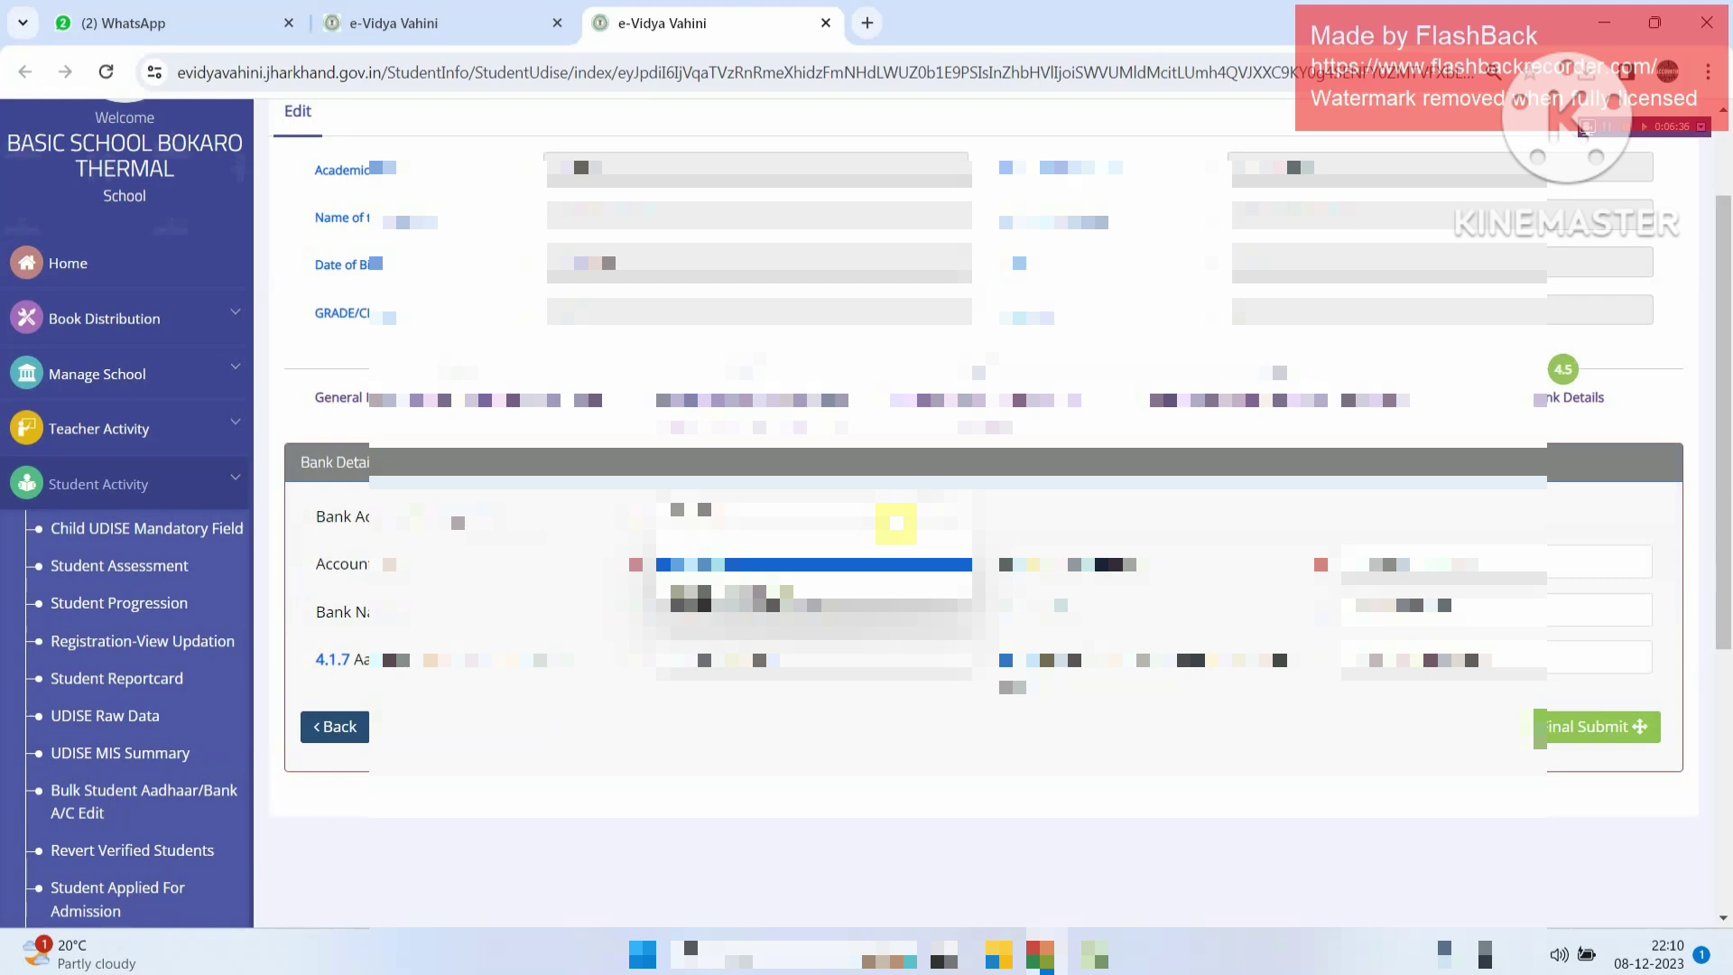
pyautogui.click(870, 564)
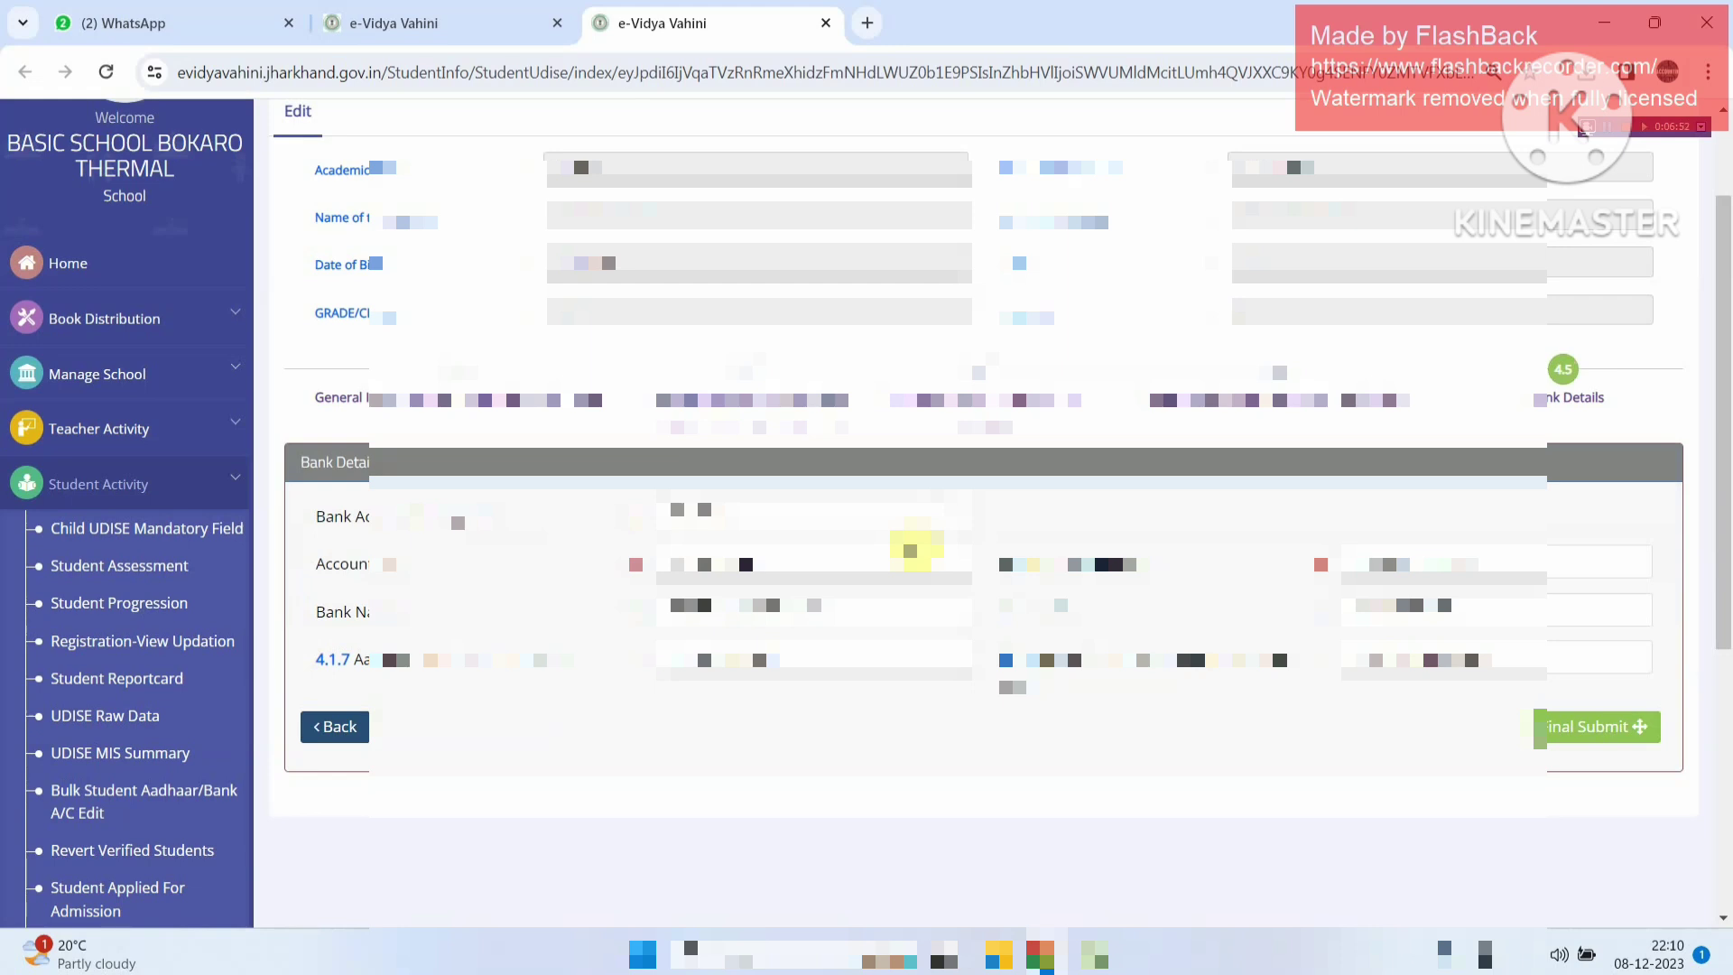
# - Open the new enrollment form for 2023-24 from Student Progression and expand its advanced student search
pyautogui.click(110, 618)
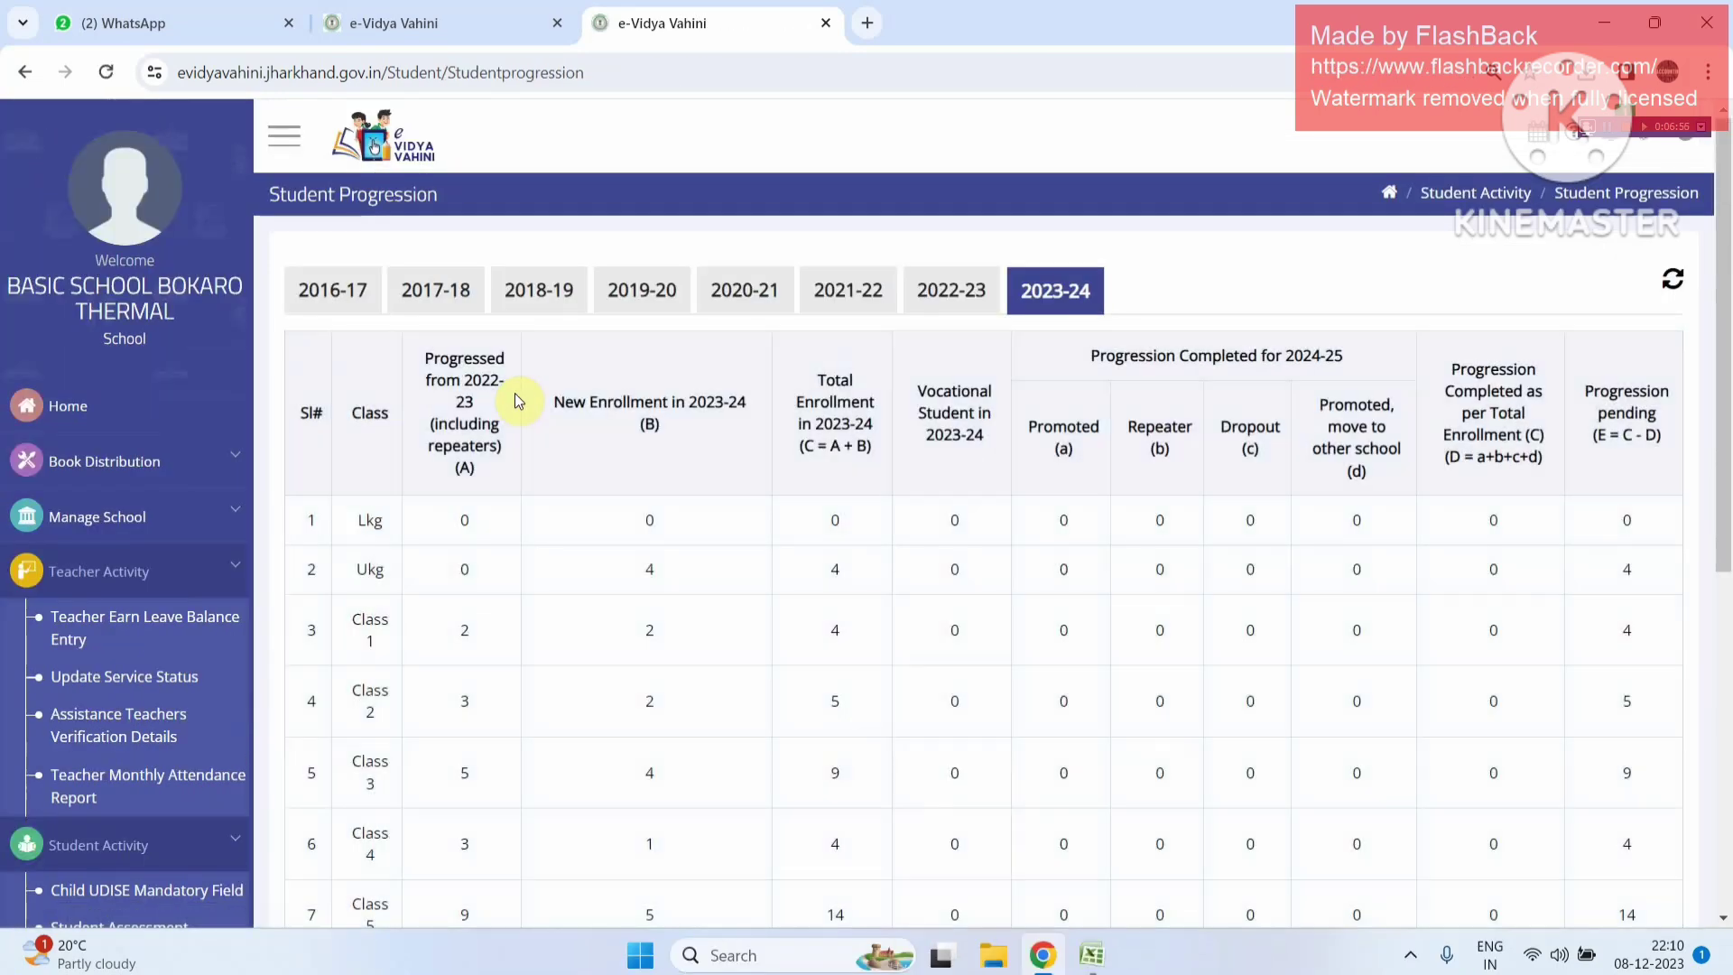
pyautogui.scroll(-7, 522, 402)
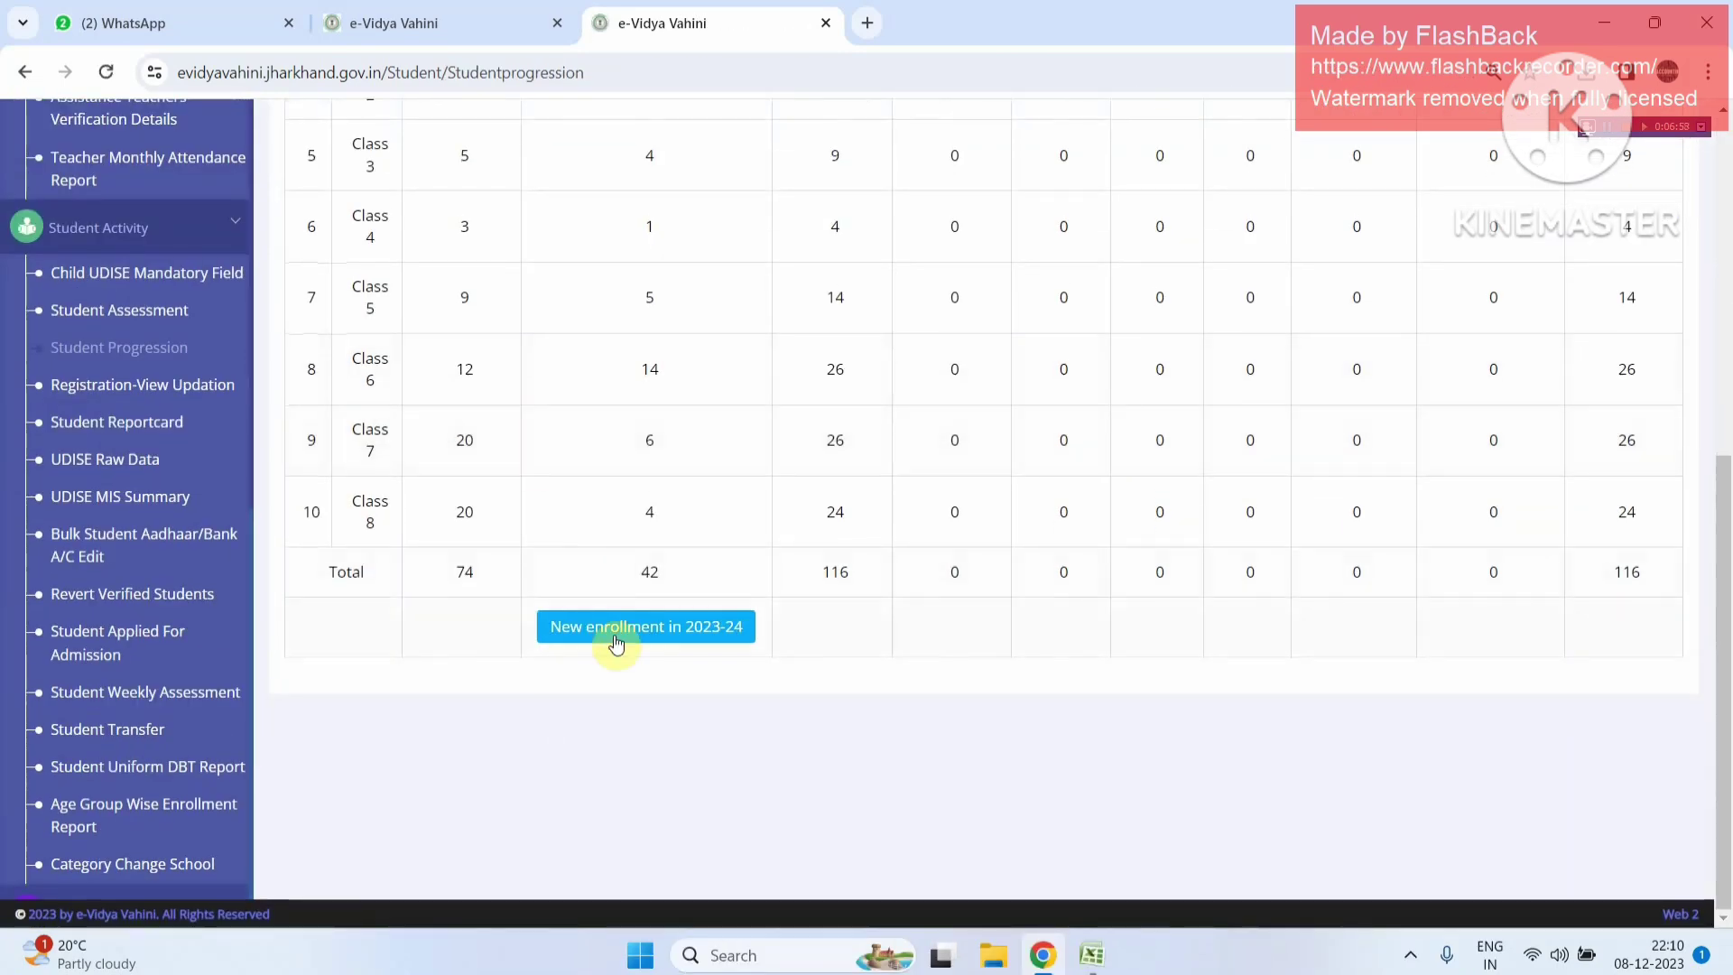
pyautogui.click(680, 630)
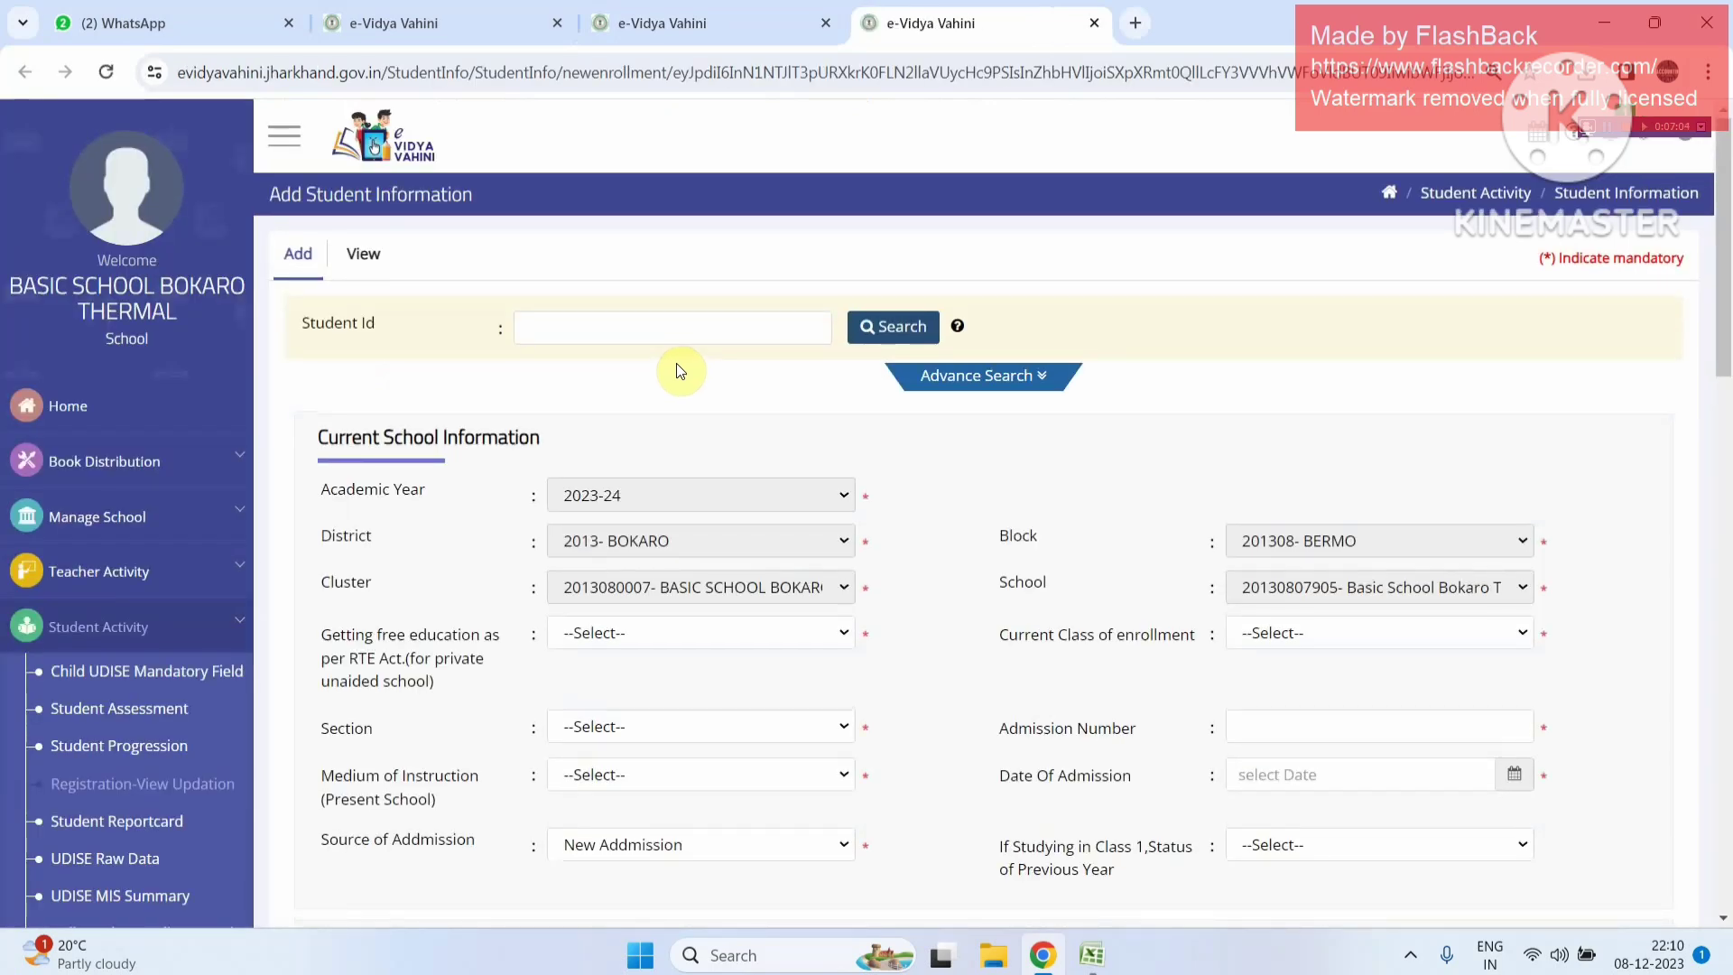
pyautogui.click(1038, 388)
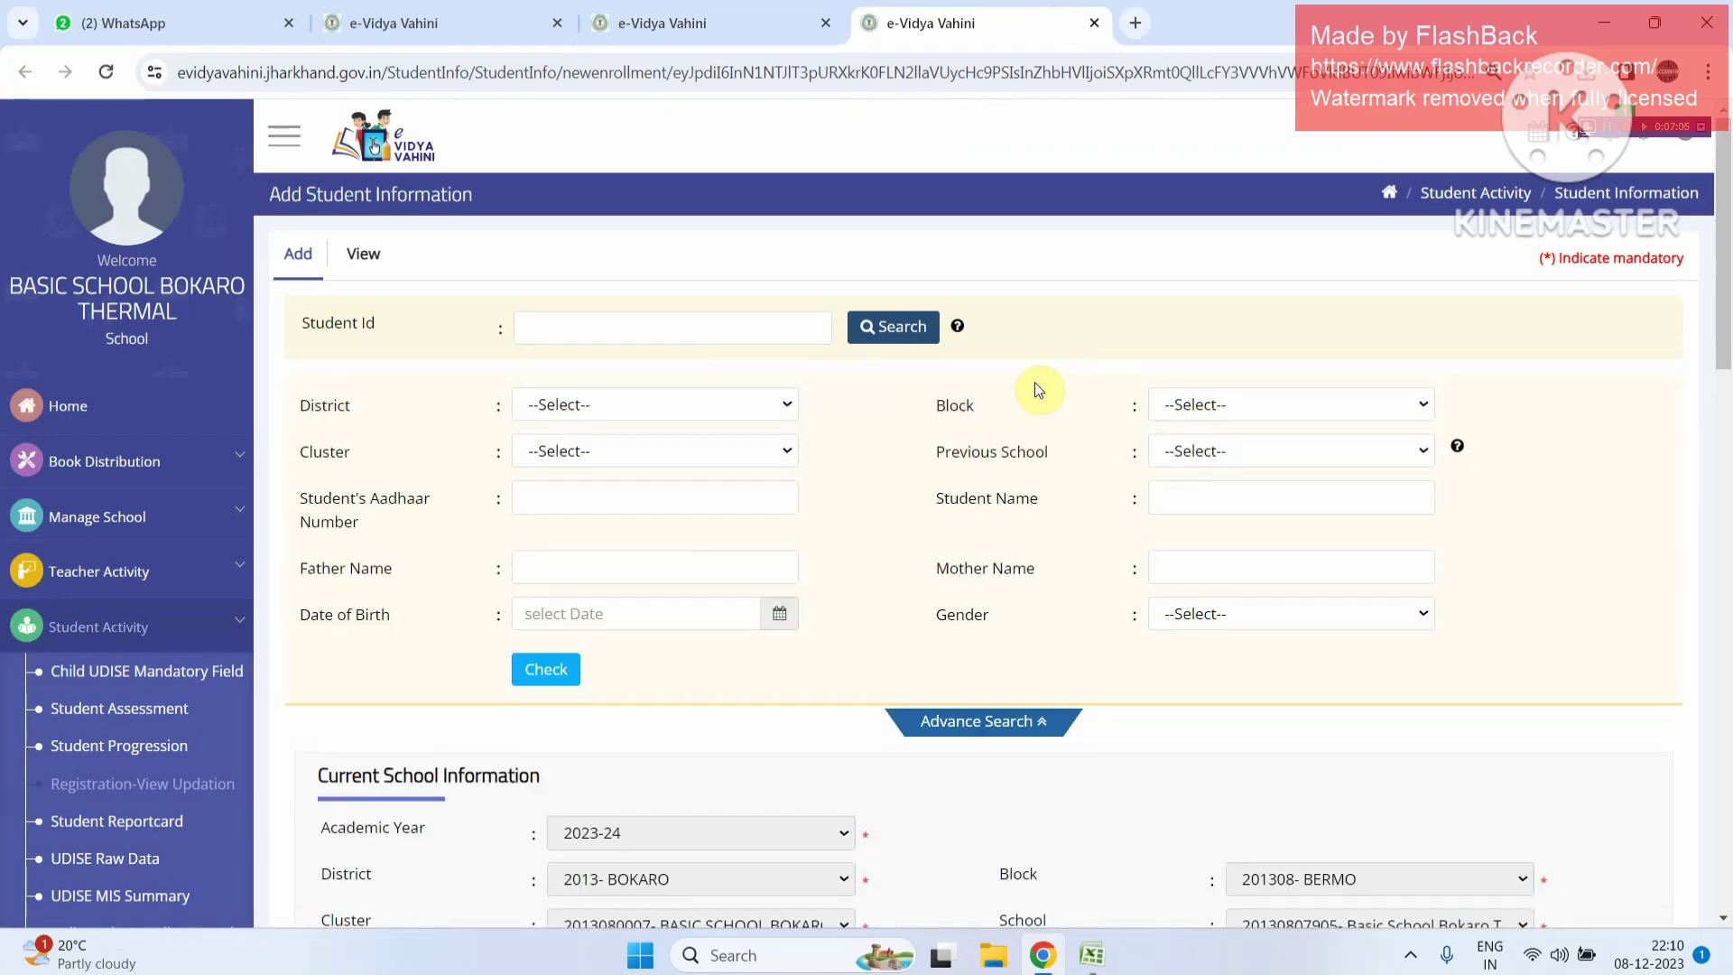